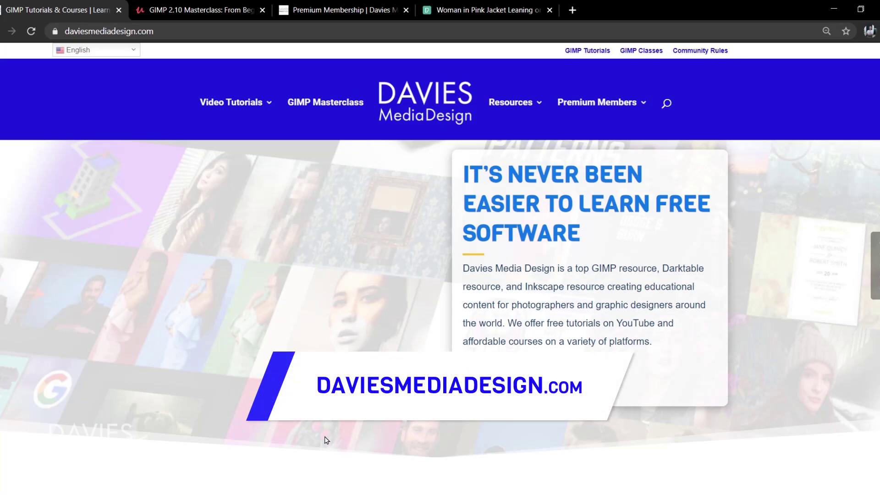
pyautogui.scroll(-1, 325, 439)
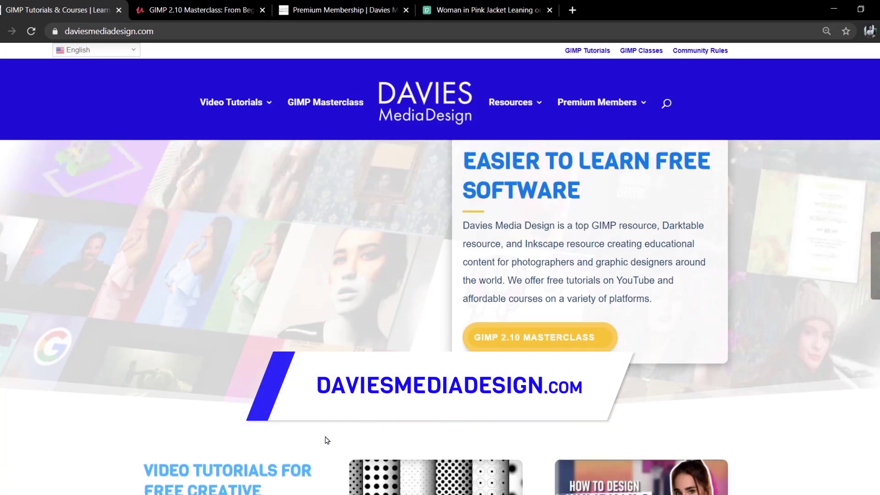
pyautogui.scroll(-5, 326, 433)
pyautogui.scroll(-1, 326, 427)
pyautogui.scroll(-2, 330, 426)
pyautogui.scroll(-1, 336, 425)
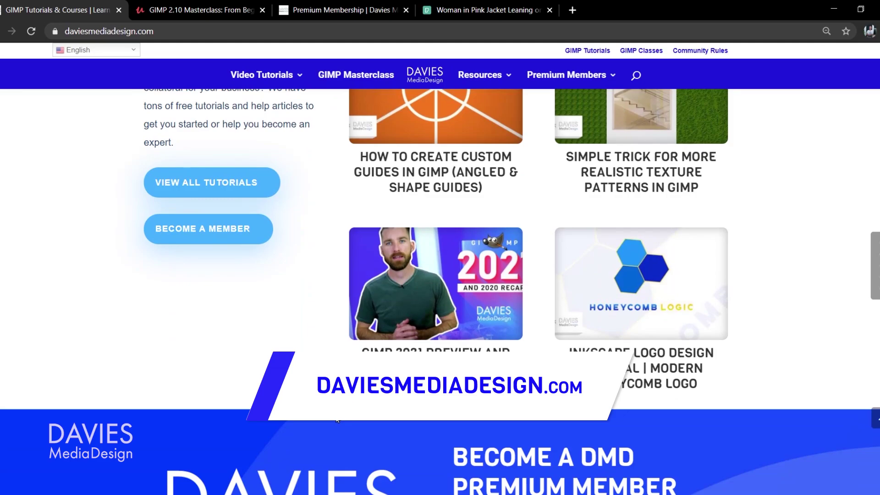
pyautogui.scroll(-3, 336, 425)
pyautogui.scroll(-1, 336, 424)
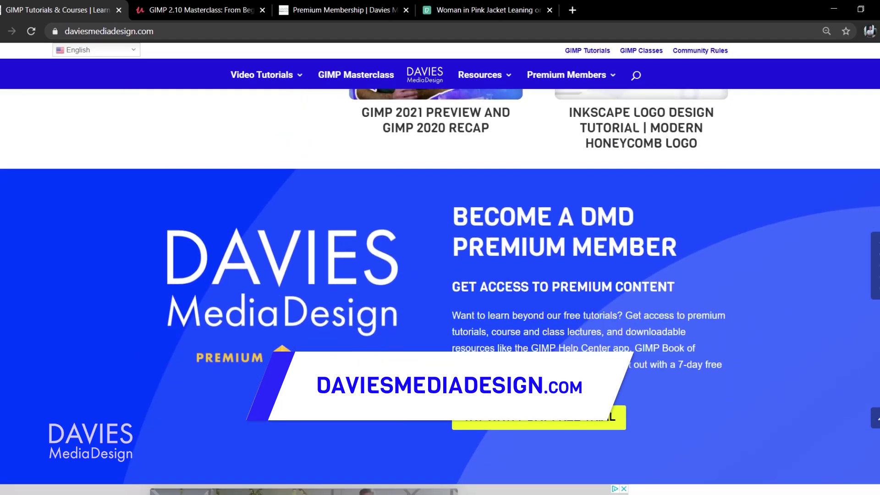
pyautogui.scroll(3, 330, 321)
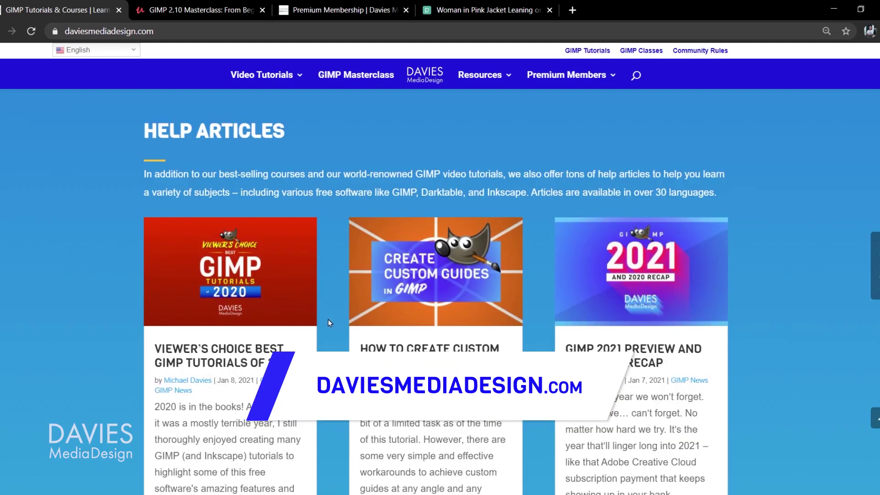
pyautogui.scroll(-3, 328, 319)
pyautogui.scroll(-3, 330, 320)
pyautogui.scroll(-3, 335, 318)
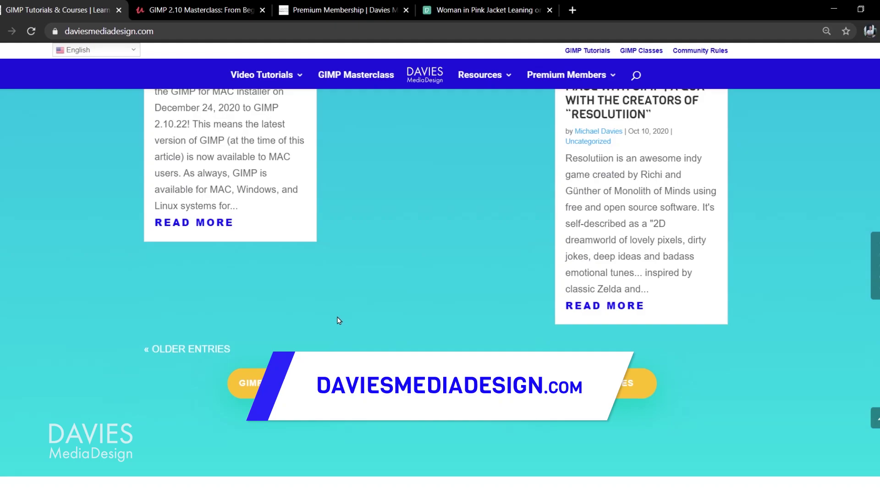
pyautogui.scroll(-2, 338, 321)
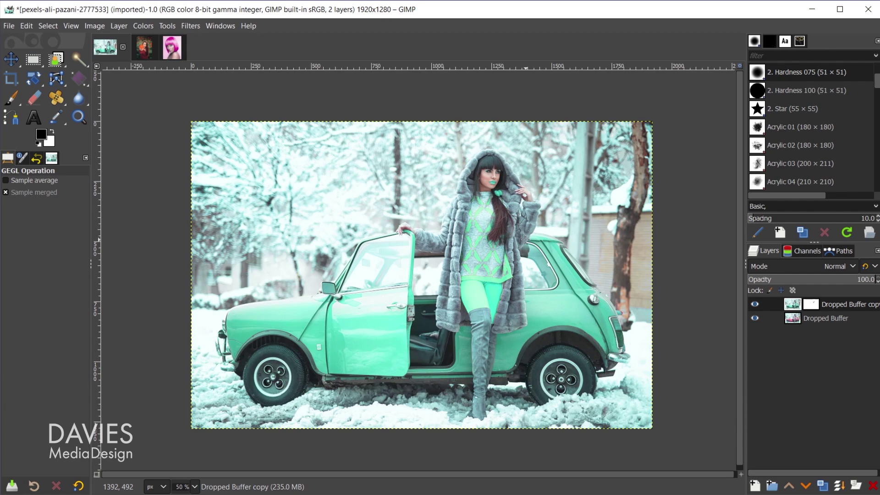
# Hide the top layer and reopen pexels-ali-pazani-2777533.jpg, converting it to sRGB
pyautogui.click(754, 304)
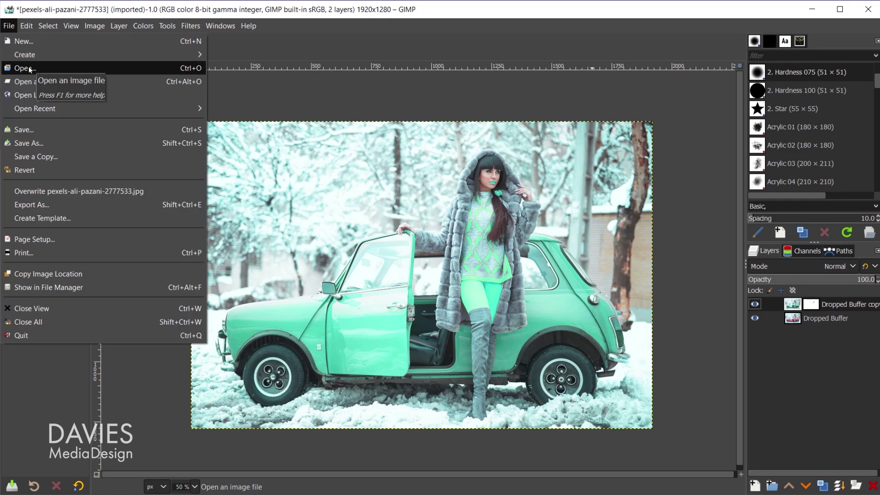
pyautogui.moveTo(35, 109)
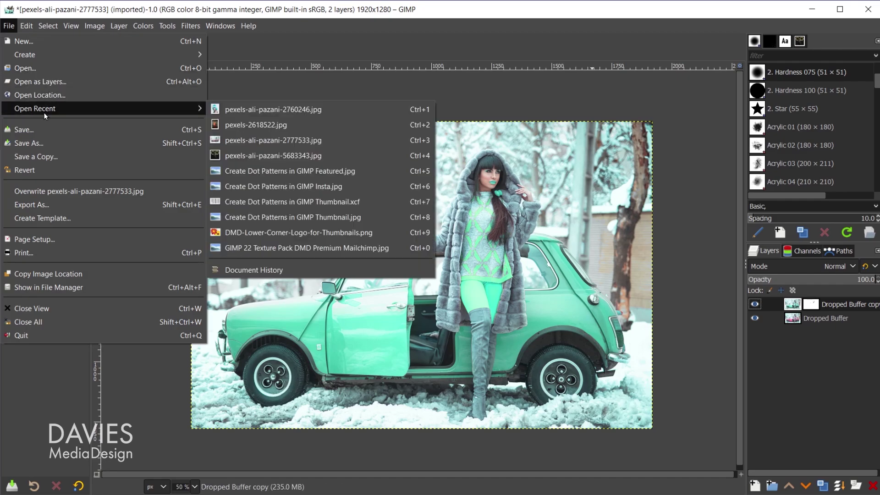
pyautogui.click(235, 139)
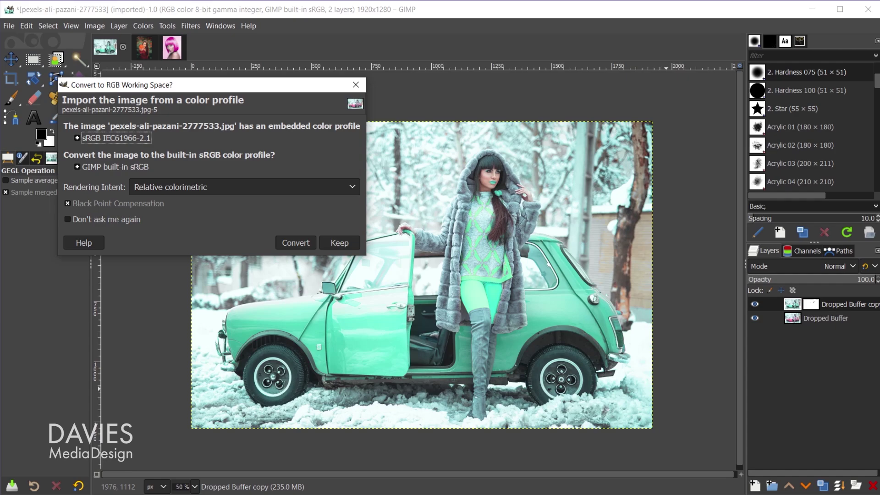
pyautogui.click(305, 244)
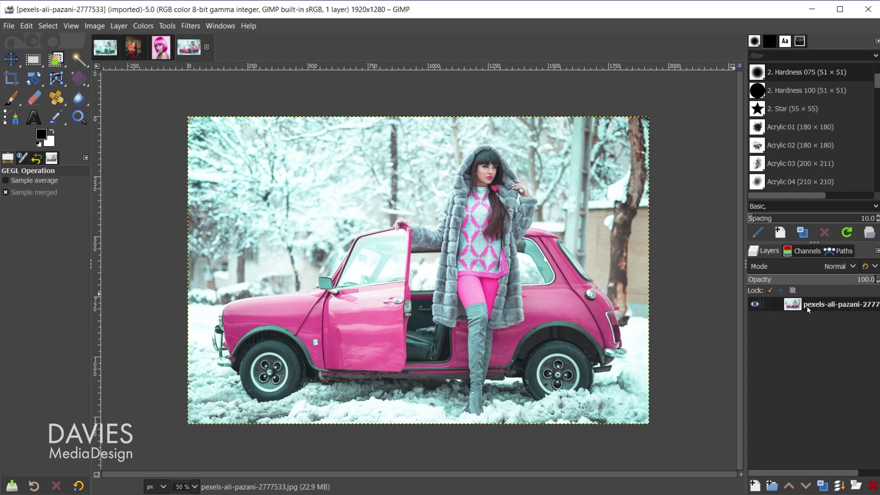
# Duplicate the photo layer and start Colors > Map > Rotate Colors on the copy
pyautogui.click(822, 484)
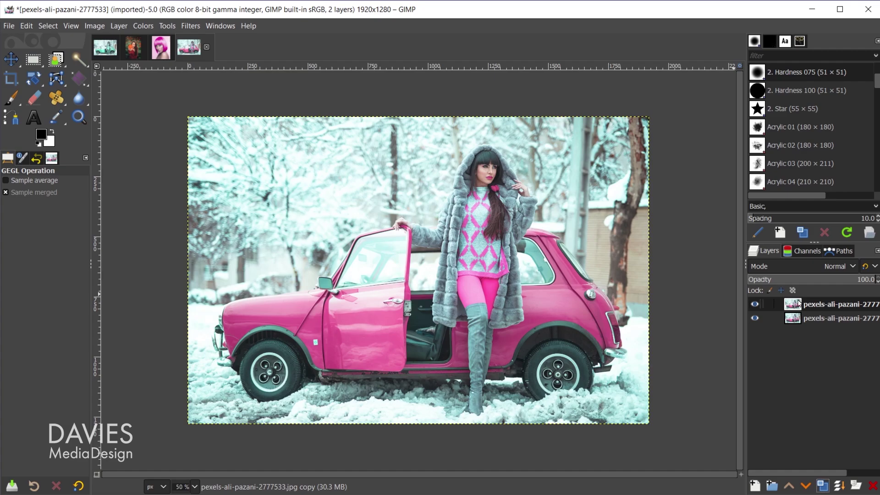
pyautogui.click(138, 26)
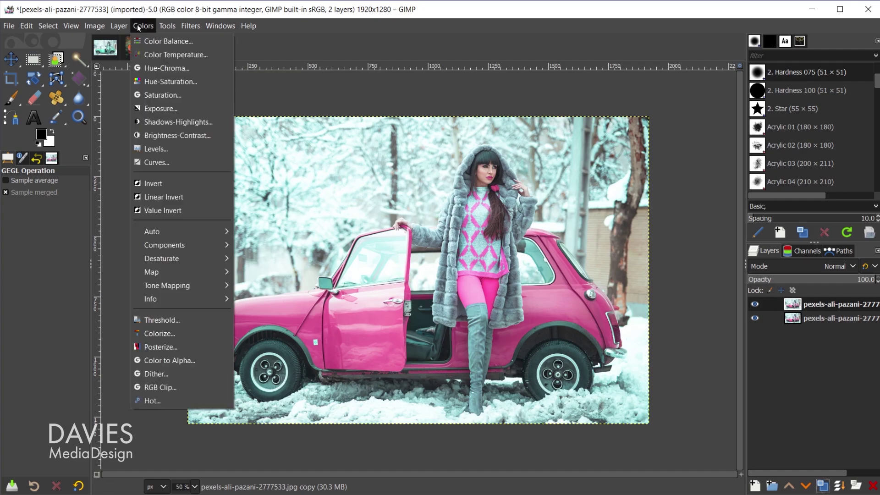
pyautogui.moveTo(165, 272)
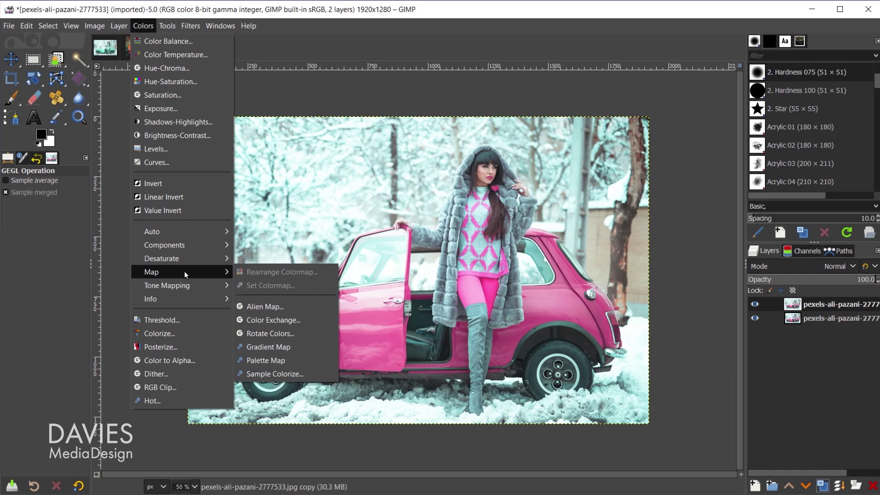
pyautogui.click(270, 333)
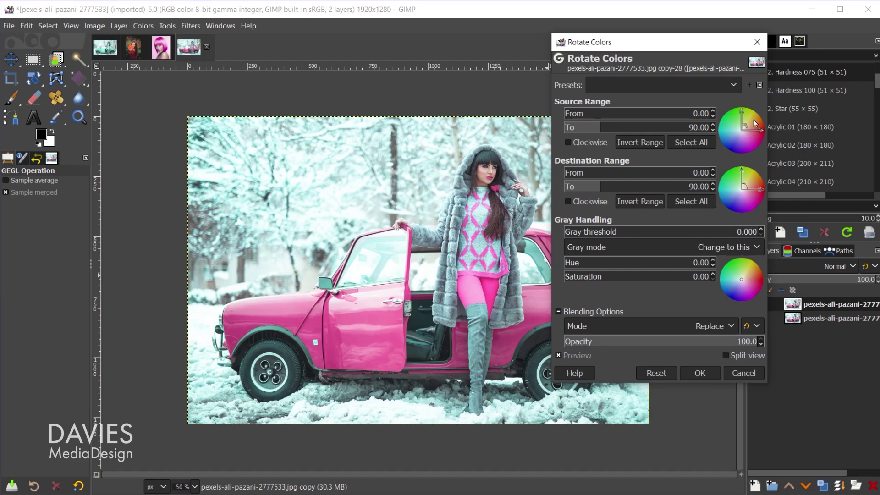
# Set the Rotate Colors source range to about 258–348° and move the dialog aside
pyautogui.moveTo(754, 122)
pyautogui.mouseDown()
pyautogui.moveTo(753, 156)
pyautogui.moveTo(763, 158)
pyautogui.moveTo(751, 157)
pyautogui.mouseUp()
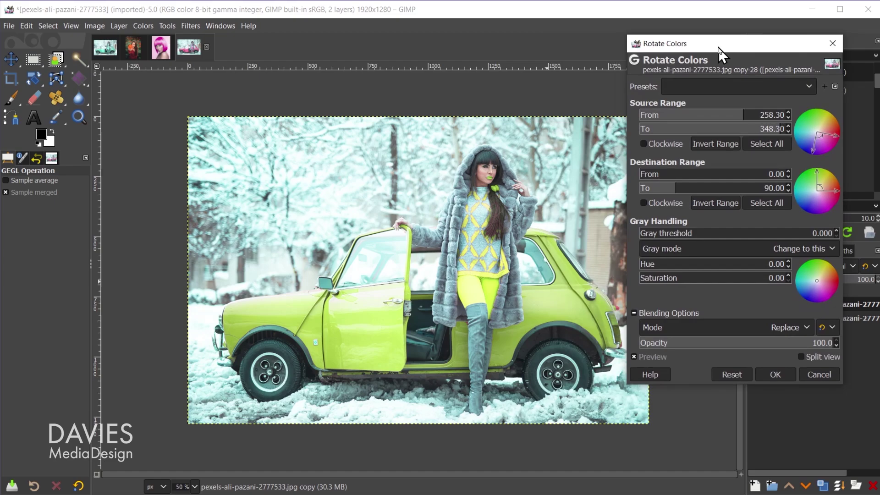
pyautogui.moveTo(643, 48); pyautogui.dragTo(722, 49)
pyautogui.scroll(1, 499, 330)
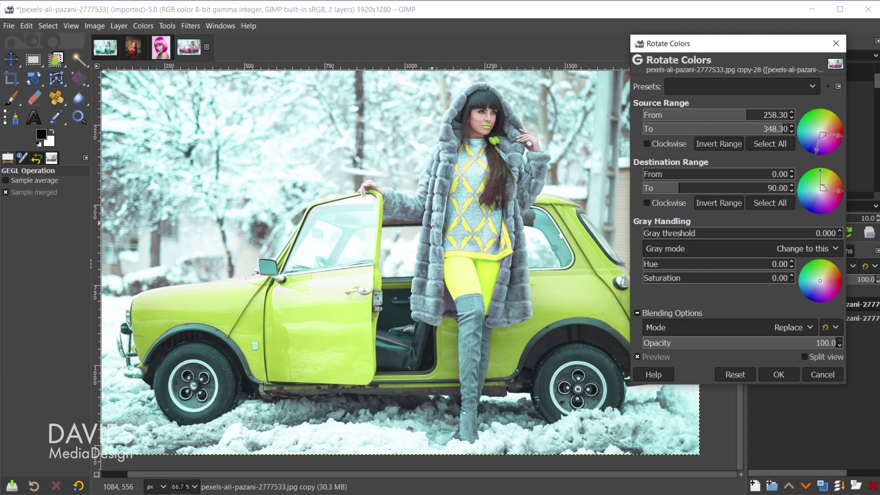
pyautogui.keyDown('ctrl'); pyautogui.scroll(1, 433, 223); pyautogui.keyUp('ctrl')
pyautogui.keyDown('ctrl'); pyautogui.scroll(1, 451, 233); pyautogui.keyUp('ctrl')
pyautogui.keyDown('ctrl'); pyautogui.scroll(1, 404, 298); pyautogui.keyUp('ctrl')
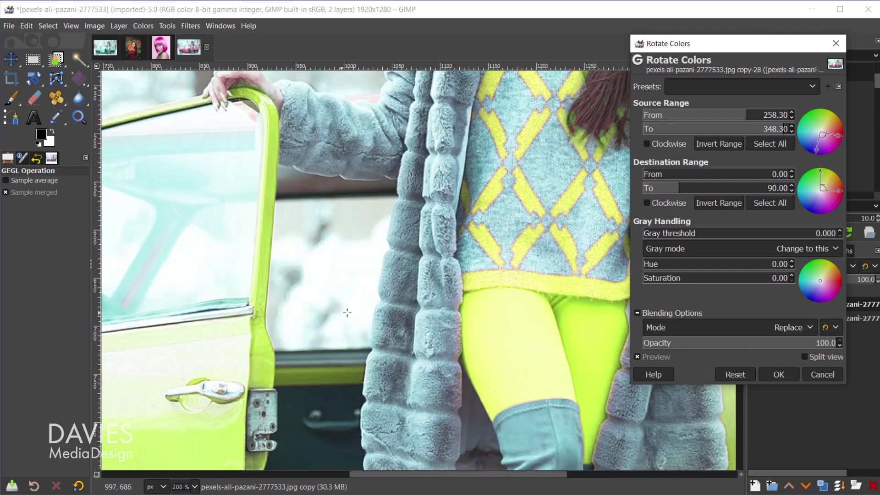
pyautogui.keyDown('ctrl'); pyautogui.scroll(-2, 392, 326); pyautogui.keyUp('ctrl')
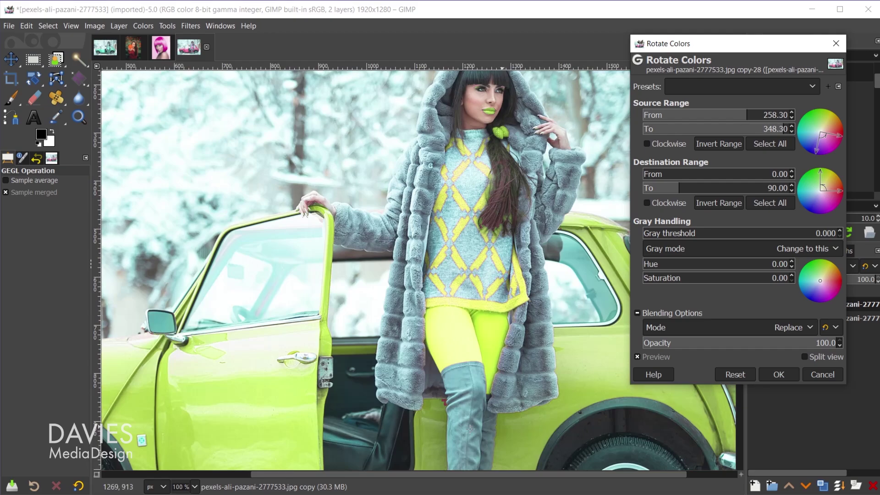
pyautogui.scroll(-3, 364, 423)
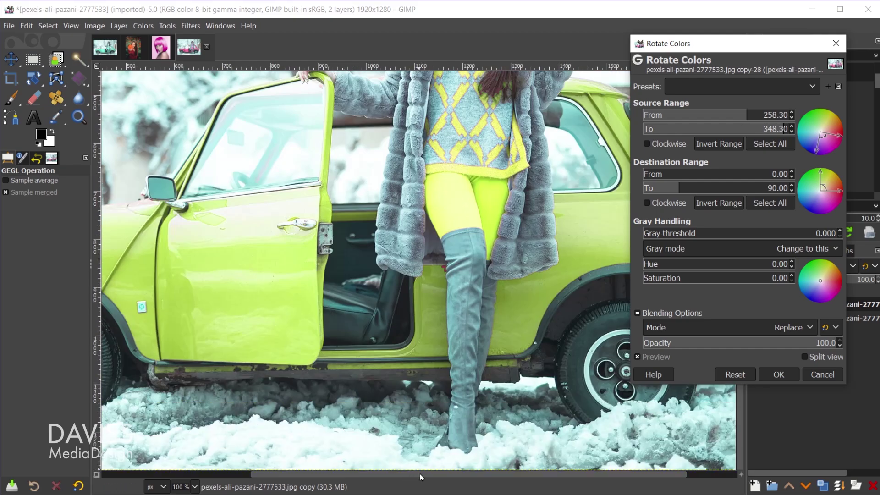
pyautogui.moveTo(415, 474); pyautogui.dragTo(281, 485)
pyautogui.keyDown('ctrl'); pyautogui.scroll(2, 236, 222); pyautogui.keyUp('ctrl')
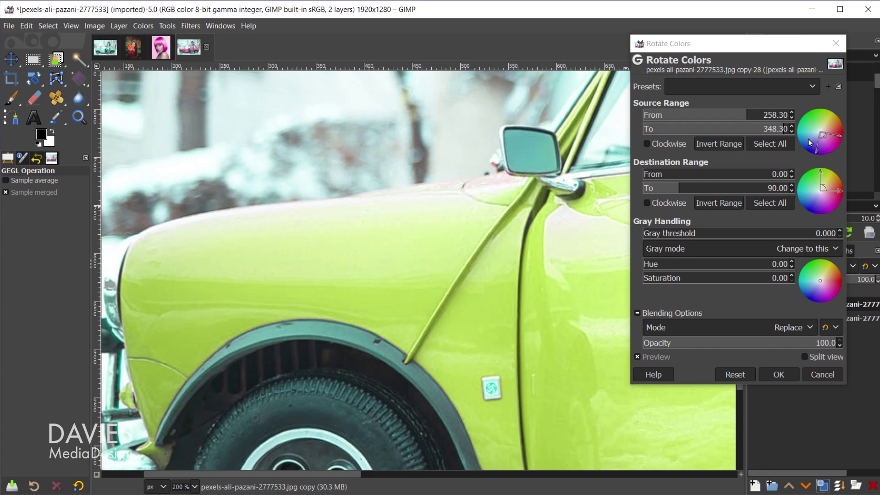
# Set the source hue range to roughly 264.95–360° so the pinks preview a fuller yellow
pyautogui.moveTo(742, 116)
pyautogui.mouseDown()
pyautogui.moveTo(726, 118)
pyautogui.moveTo(750, 121)
pyautogui.moveTo(742, 129)
pyautogui.mouseUp()
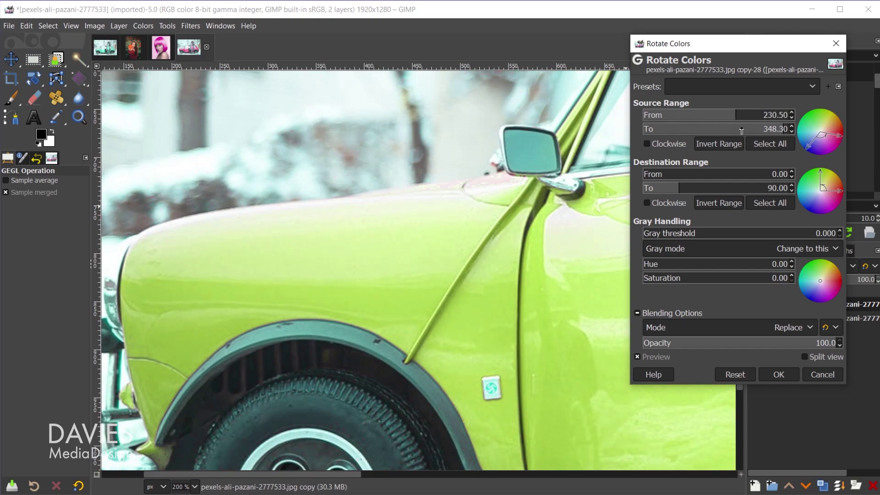
pyautogui.click(749, 115)
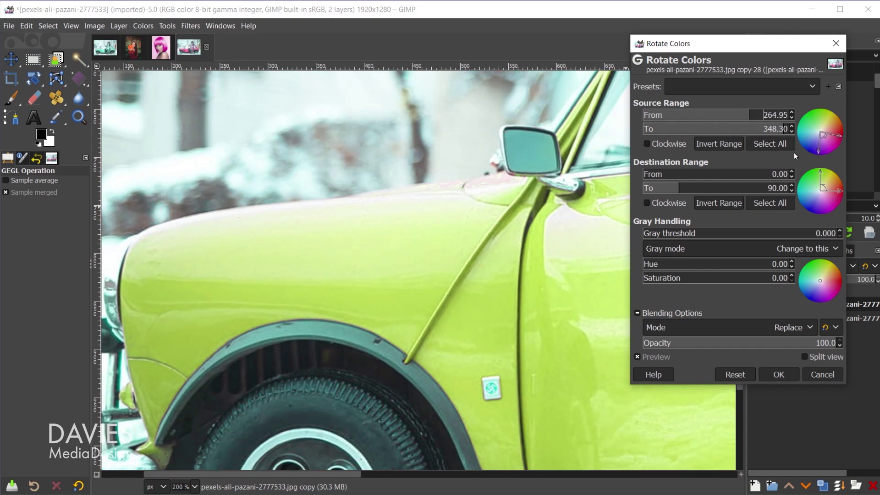
pyautogui.moveTo(784, 130); pyautogui.dragTo(775, 136)
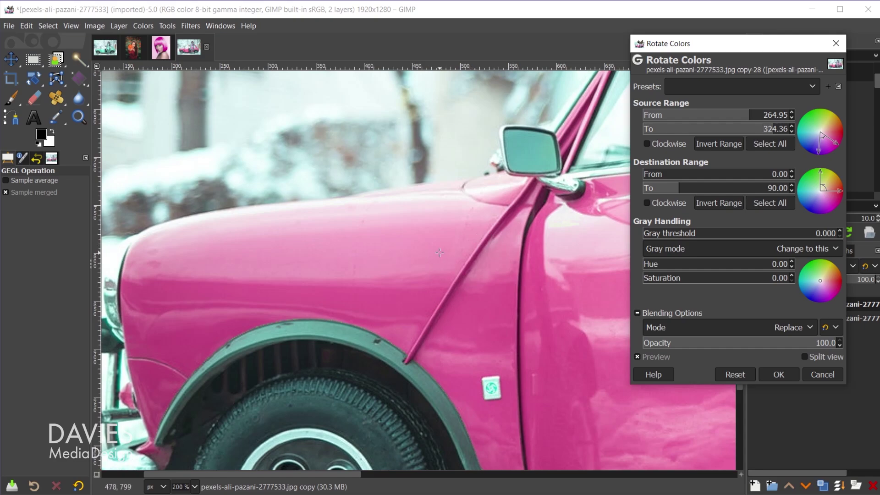
pyautogui.click(782, 127)
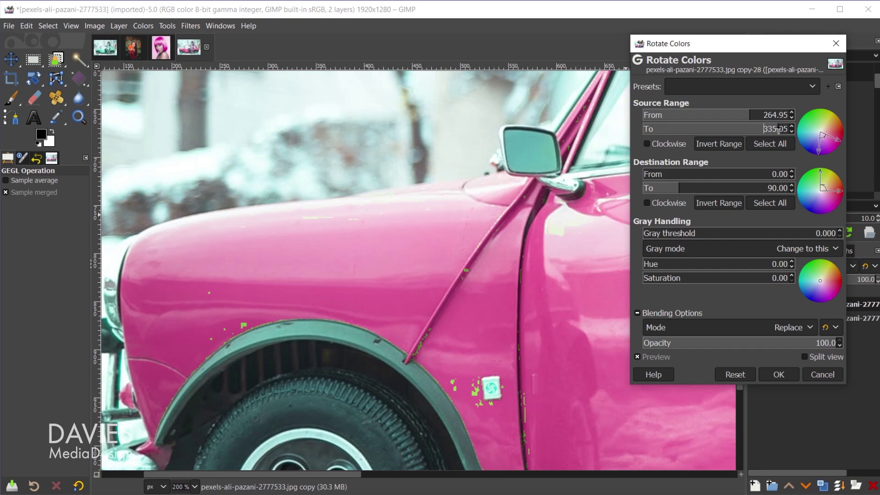
pyautogui.moveTo(784, 130); pyautogui.dragTo(792, 130)
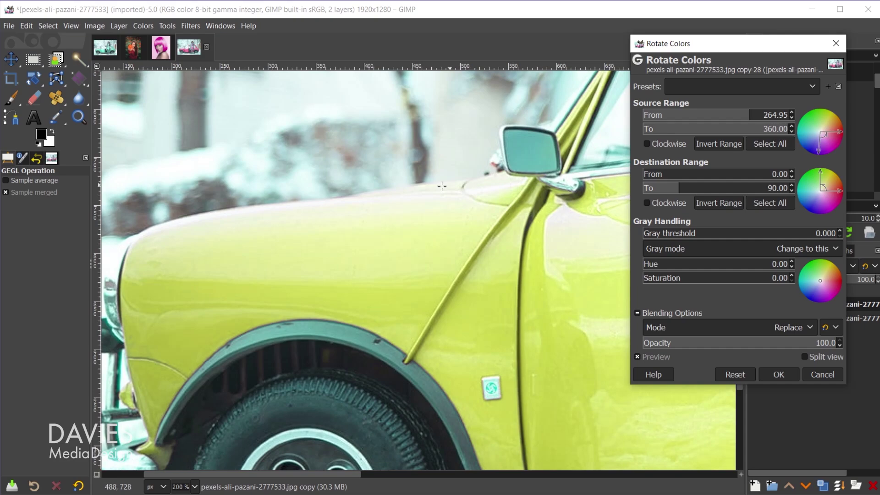
pyautogui.scroll(-2, 533, 303)
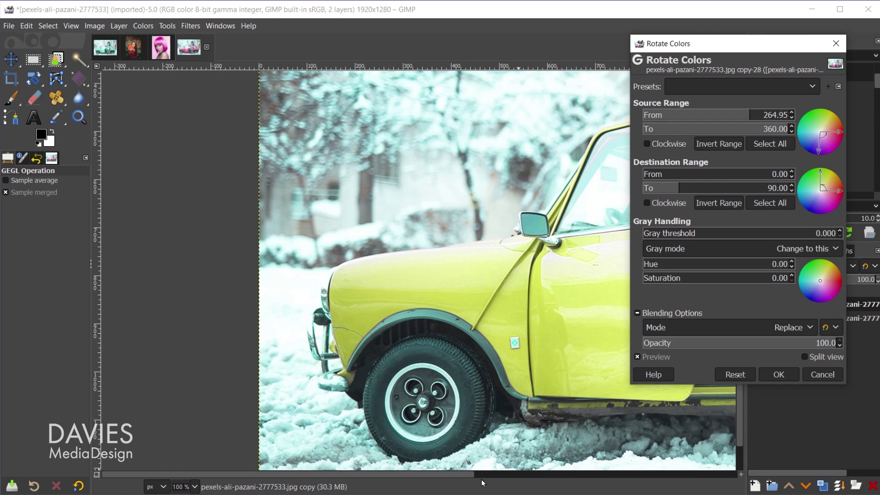
pyautogui.moveTo(458, 476); pyautogui.dragTo(660, 474)
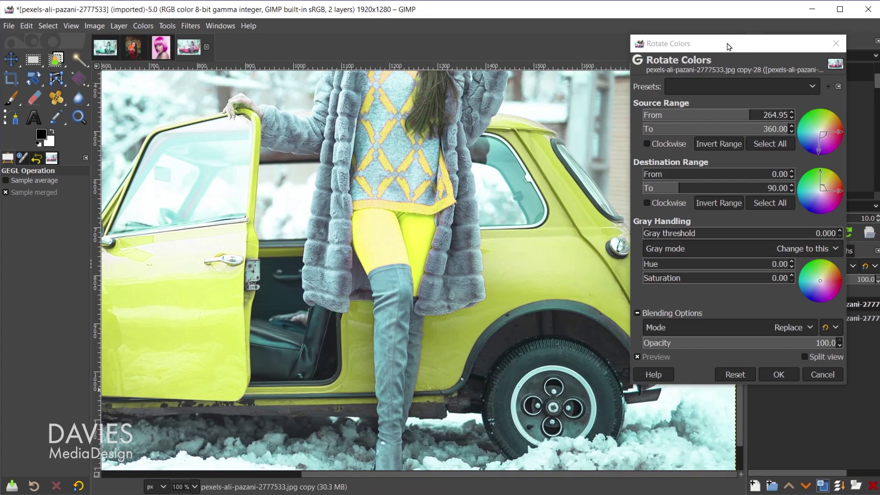
pyautogui.moveTo(731, 45); pyautogui.dragTo(347, 81)
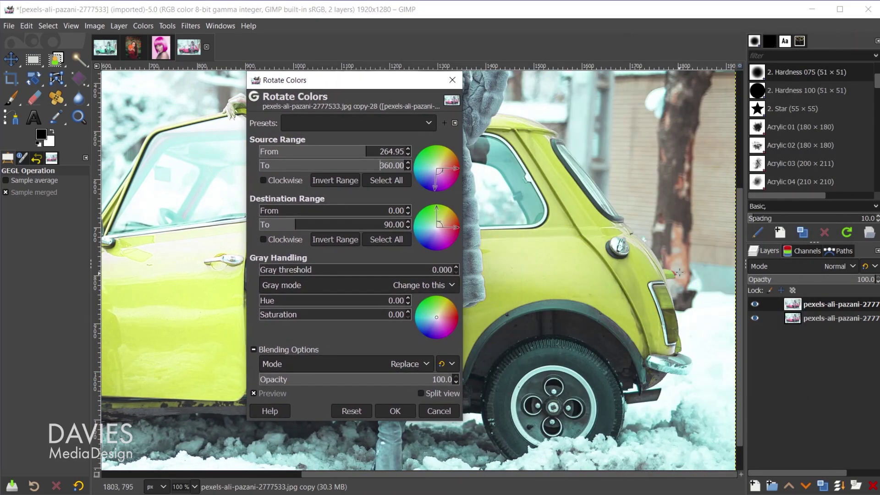
pyautogui.scroll(5, 683, 300)
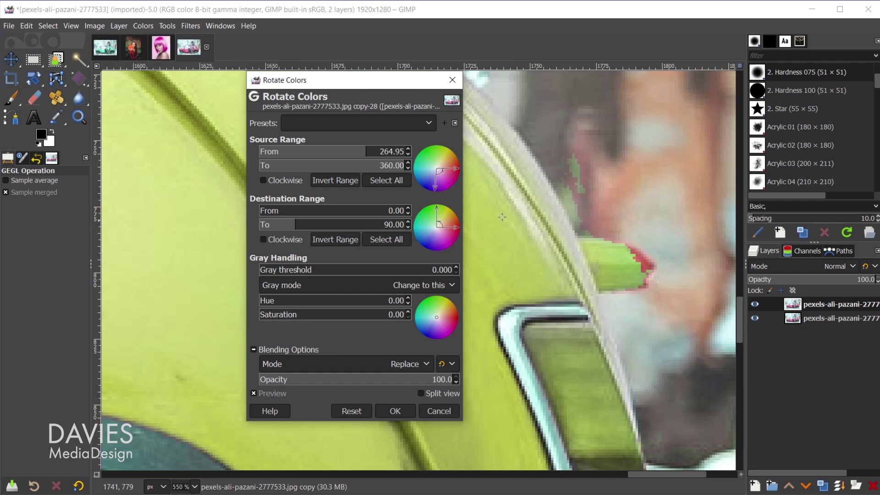
# Set the source range to about 248.40–2.60°, trying then reverting Clockwise and Invert Range
pyautogui.moveTo(435, 191)
pyautogui.mouseDown()
pyautogui.moveTo(425, 192)
pyautogui.moveTo(458, 166)
pyautogui.mouseUp()
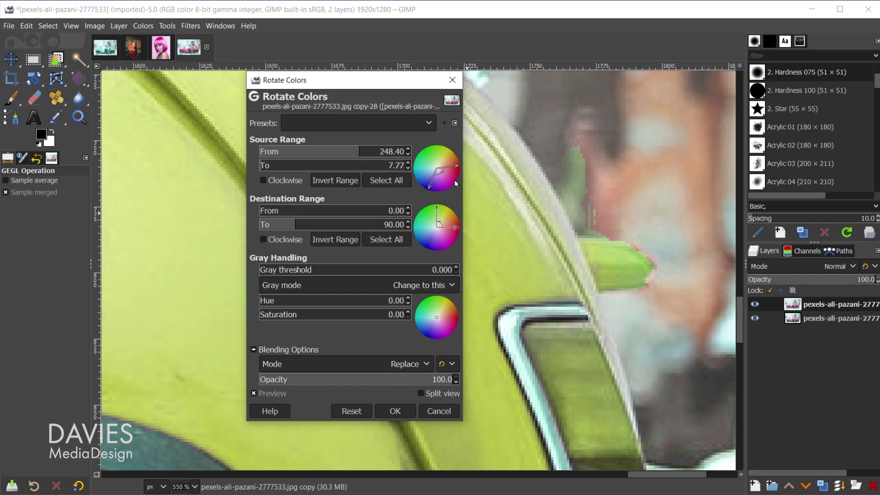
pyautogui.keyDown('ctrl'); pyautogui.scroll(-3, 417, 440); pyautogui.keyUp('ctrl')
pyautogui.keyDown('ctrl'); pyautogui.scroll(-3, 417, 440); pyautogui.keyUp('ctrl')
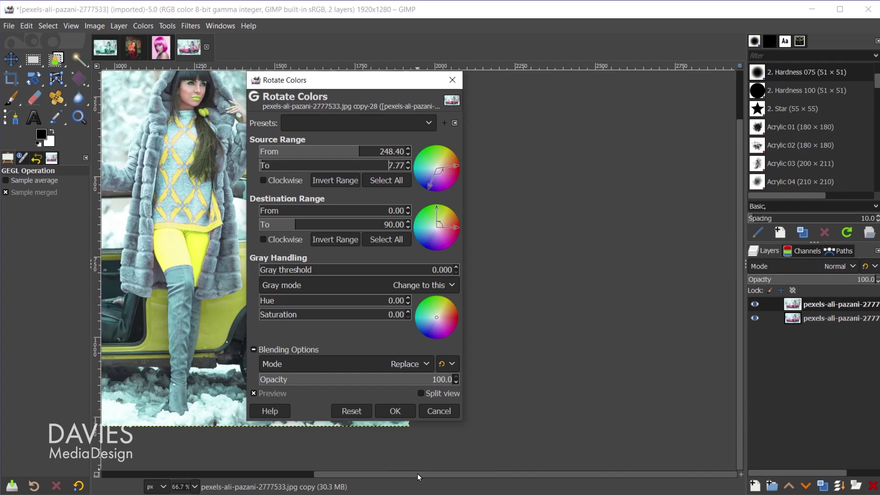
pyautogui.moveTo(417, 474); pyautogui.dragTo(311, 474)
pyautogui.moveTo(316, 83)
pyautogui.mouseDown()
pyautogui.moveTo(393, 94)
pyautogui.moveTo(662, 81)
pyautogui.mouseUp()
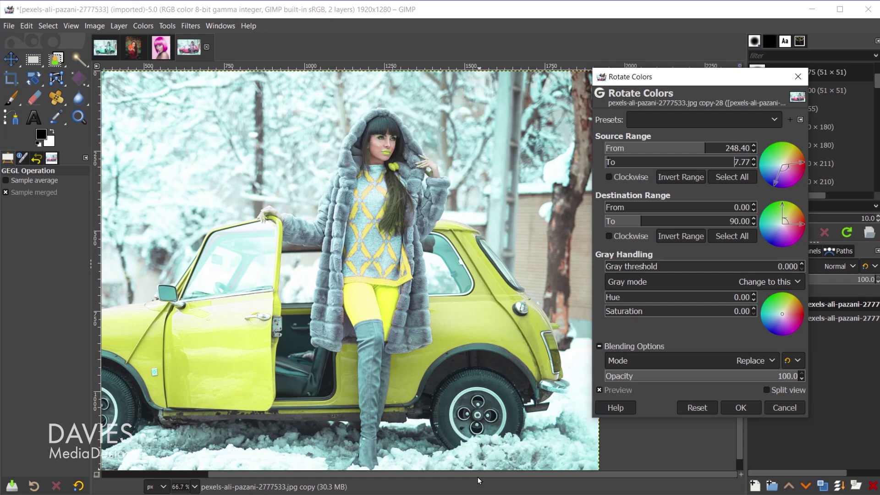
pyautogui.moveTo(492, 476); pyautogui.dragTo(392, 488)
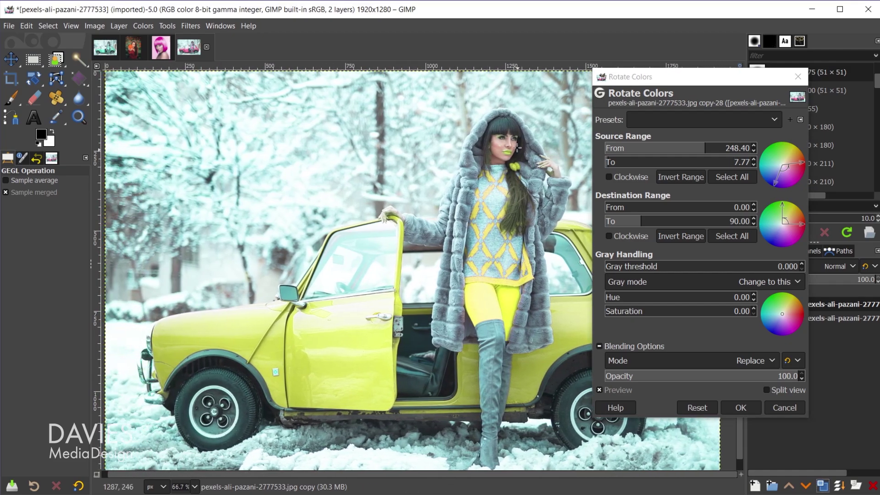
pyautogui.keyDown('ctrl'); pyautogui.scroll(4, 519, 144); pyautogui.keyUp('ctrl')
pyautogui.keyDown('ctrl'); pyautogui.scroll(1, 419, 158); pyautogui.keyUp('ctrl')
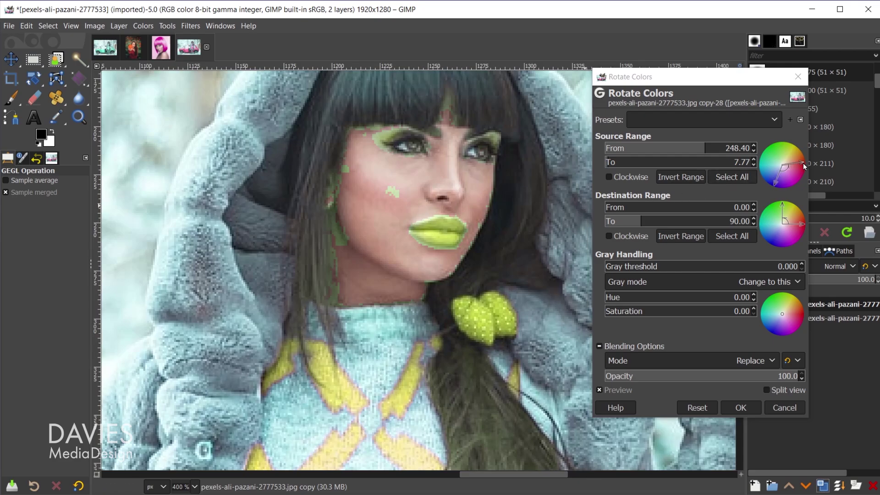
pyautogui.moveTo(808, 164); pyautogui.dragTo(809, 170)
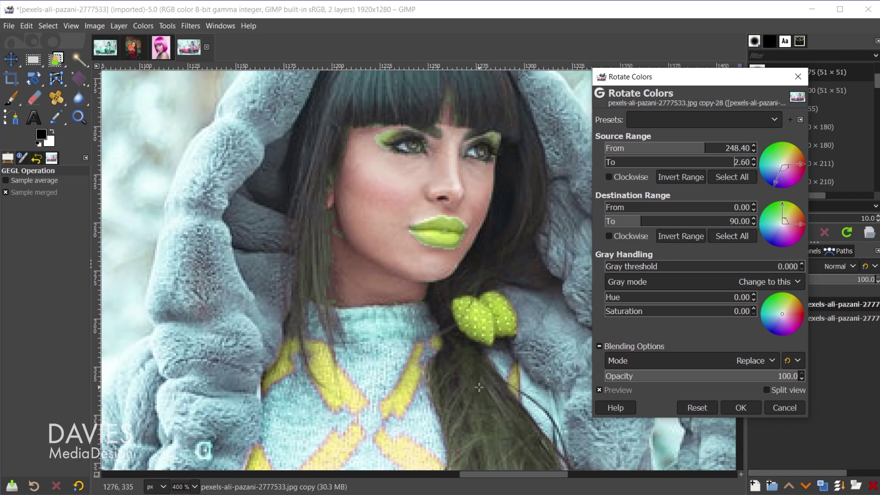
pyautogui.keyDown('ctrl'); pyautogui.scroll(-2, 491, 378); pyautogui.keyUp('ctrl')
pyautogui.keyDown('ctrl'); pyautogui.scroll(-1, 498, 381); pyautogui.keyUp('ctrl')
pyautogui.scroll(-5, 497, 380)
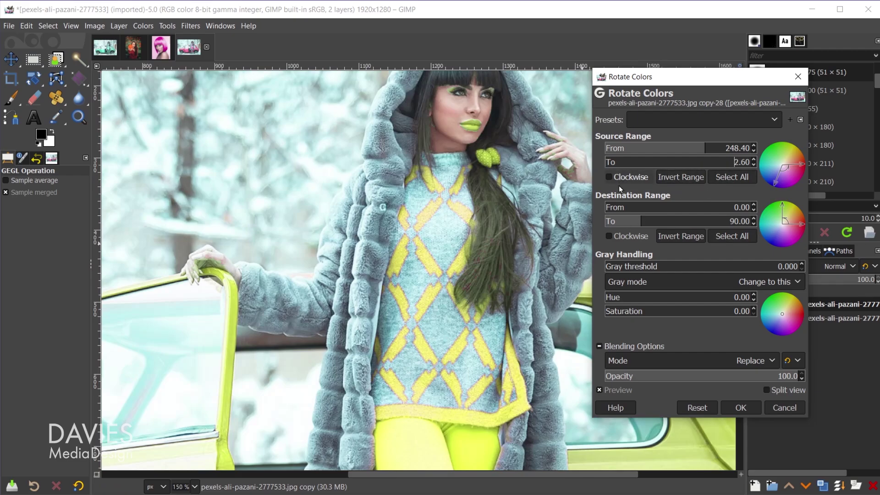
pyautogui.click(609, 178)
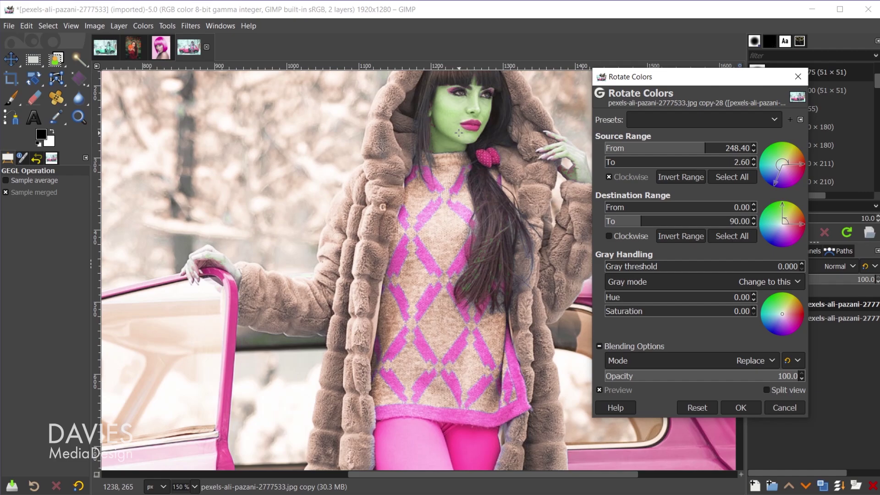
pyautogui.click(609, 177)
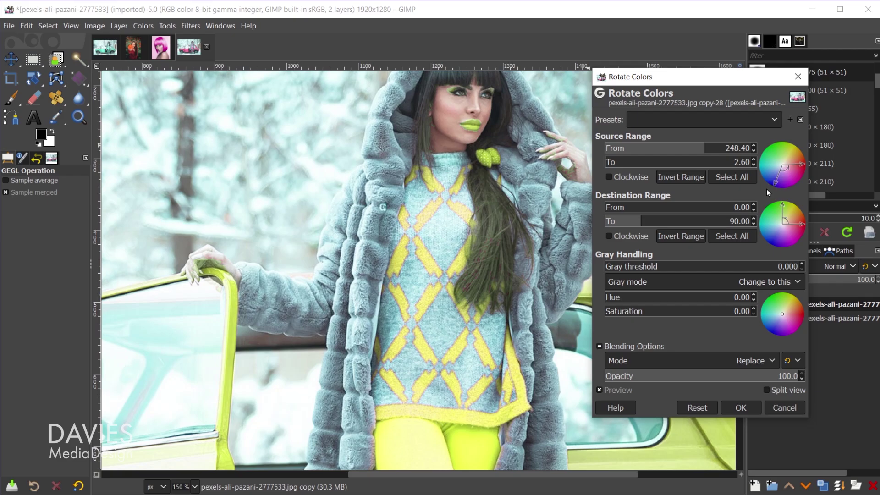
pyautogui.click(682, 176)
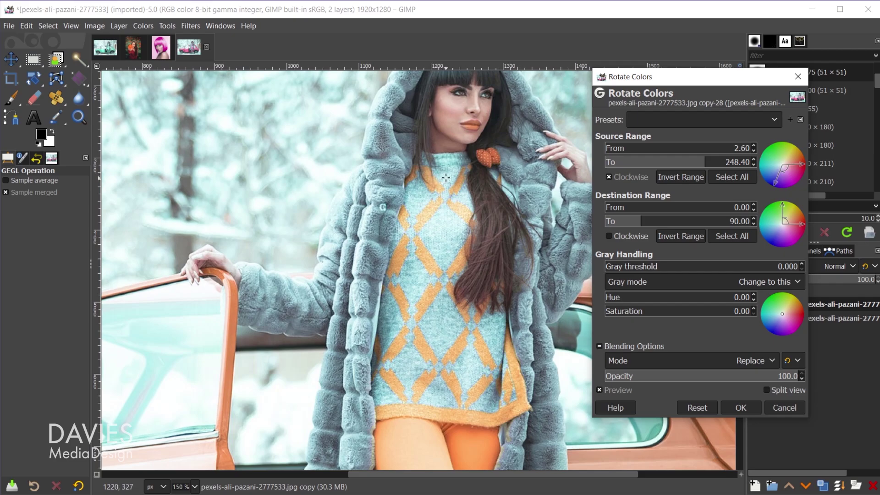
pyautogui.click(692, 179)
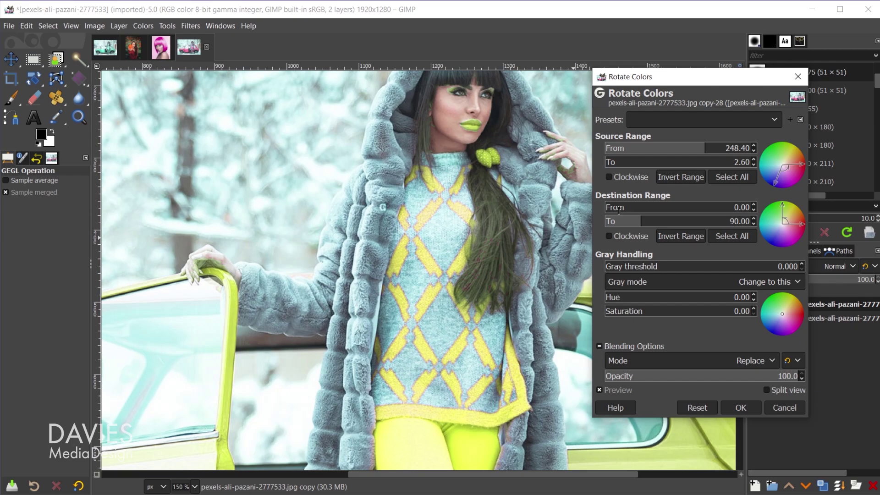
# Move the destination range to about 149–213° for light blue, comparing Clockwise and Invert toggles
pyautogui.moveTo(618, 210)
pyautogui.mouseDown()
pyautogui.moveTo(637, 226)
pyautogui.moveTo(677, 225)
pyautogui.moveTo(639, 225)
pyautogui.mouseUp()
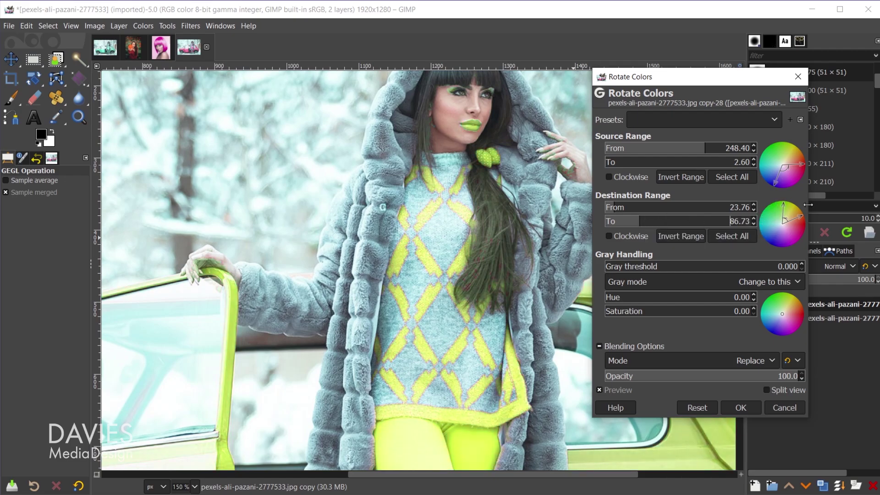
pyautogui.moveTo(790, 216)
pyautogui.mouseDown()
pyautogui.moveTo(797, 233)
pyautogui.moveTo(777, 243)
pyautogui.moveTo(745, 214)
pyautogui.moveTo(773, 214)
pyautogui.moveTo(765, 233)
pyautogui.mouseUp()
pyautogui.press('-')
pyautogui.press('-')
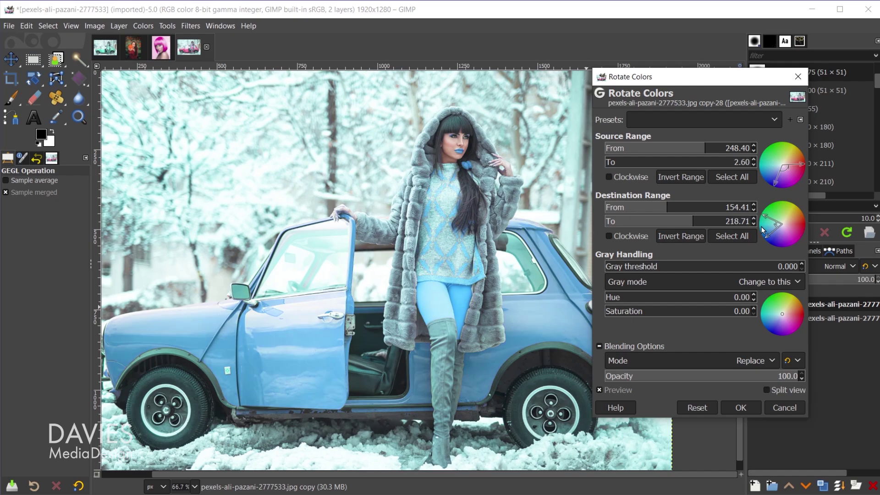
pyautogui.click(642, 237)
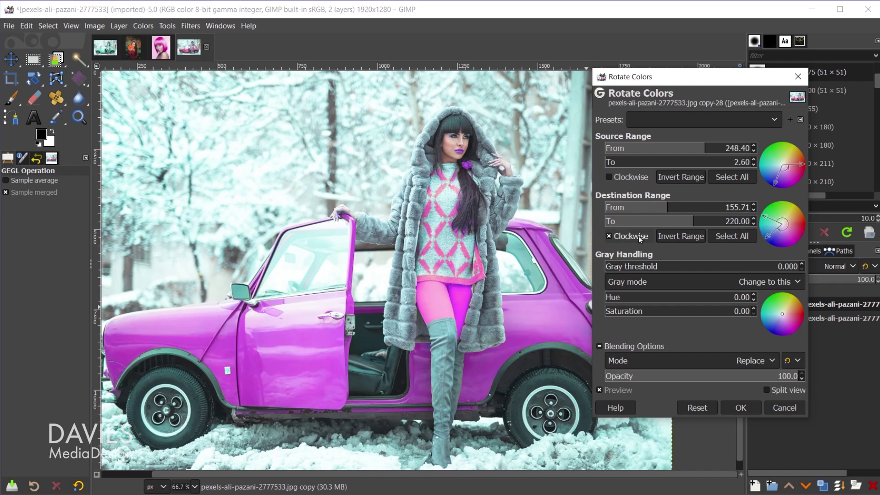
pyautogui.click(614, 240)
pyautogui.click(695, 239)
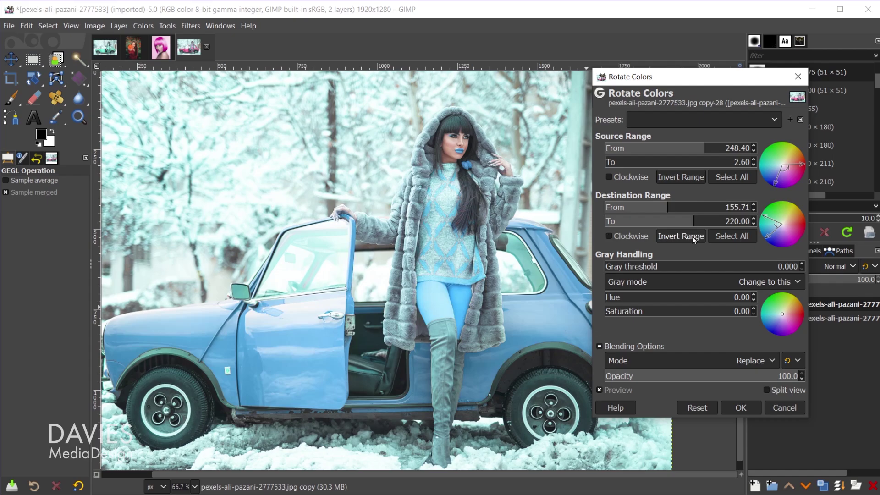
pyautogui.moveTo(766, 233)
pyautogui.mouseDown()
pyautogui.moveTo(760, 215)
pyautogui.moveTo(760, 234)
pyautogui.mouseUp()
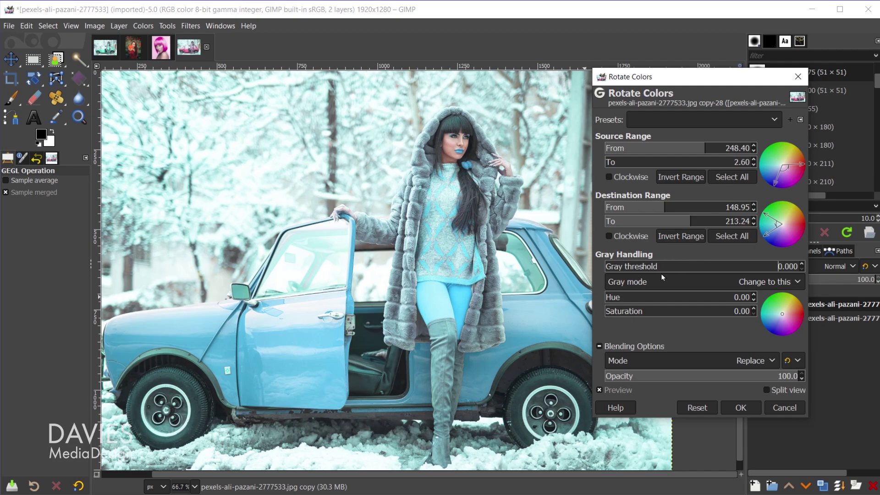
# Raise the Gray threshold to test its grayscale effect, then return it to 0
pyautogui.moveTo(608, 267); pyautogui.dragTo(795, 266)
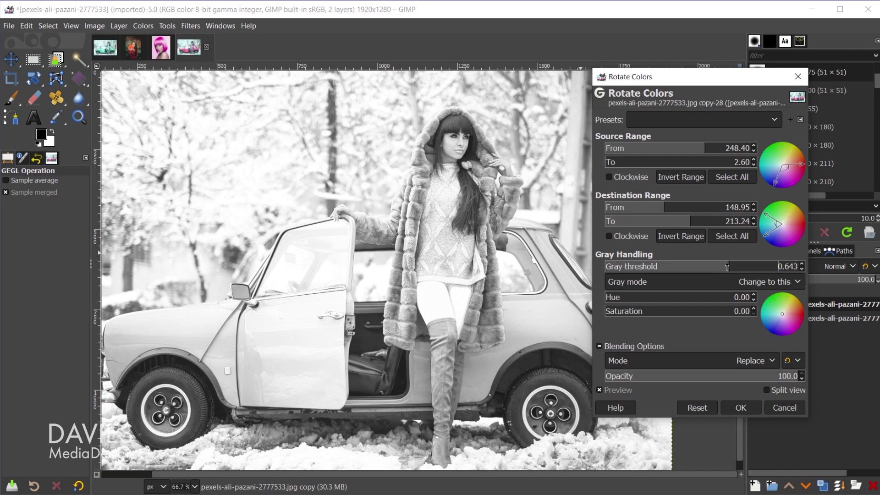
pyautogui.moveTo(769, 265); pyautogui.dragTo(573, 269)
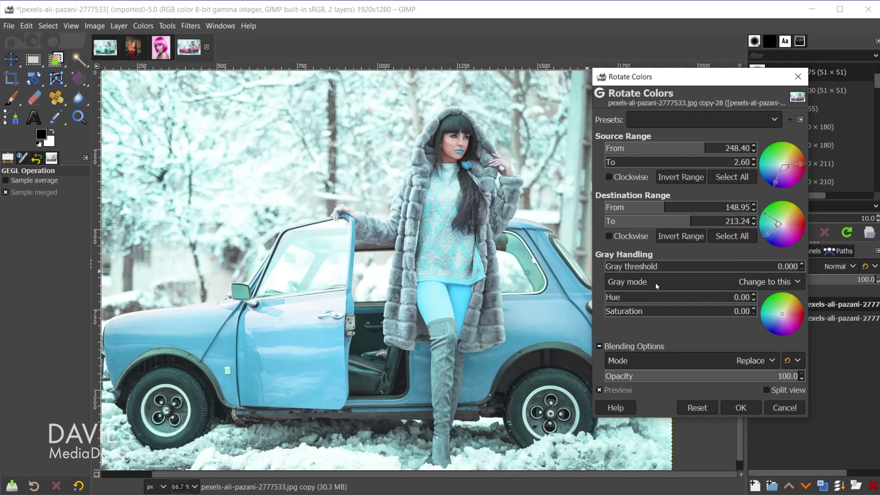
# Set Gray mode to Change to this and ease gray-handling saturation from 0.73 to about 0.69
pyautogui.click(693, 285)
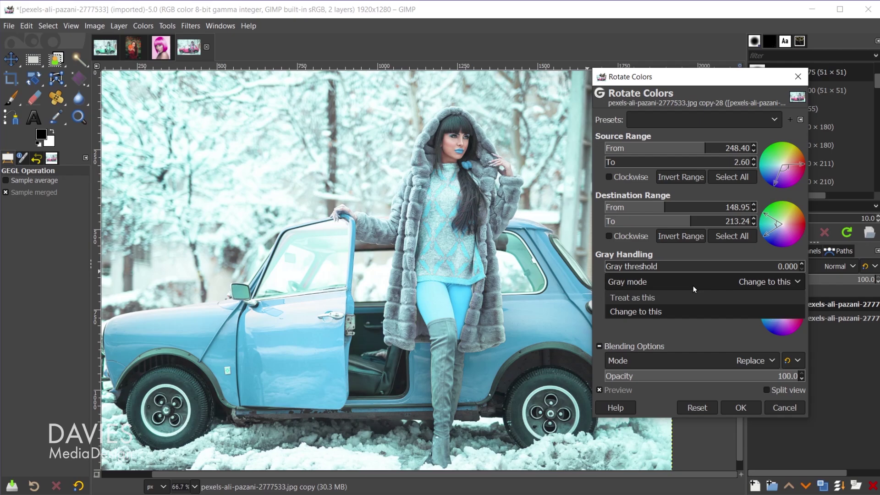
pyautogui.click(721, 313)
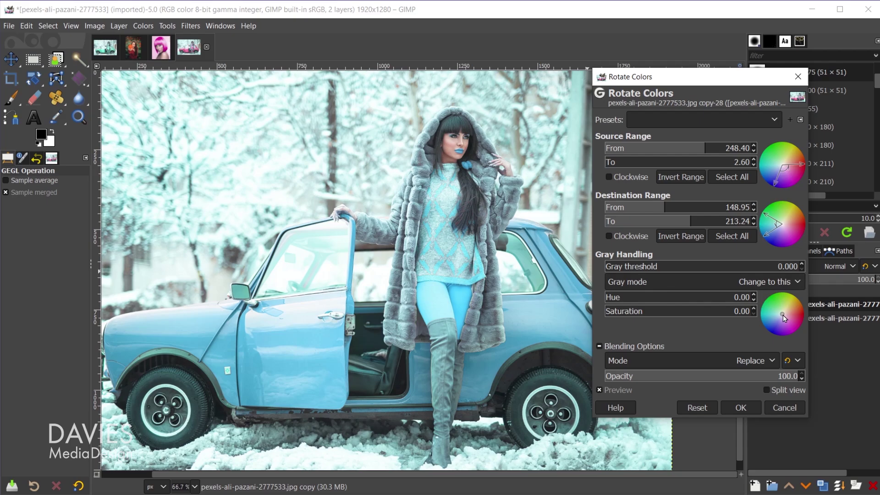
pyautogui.moveTo(784, 317)
pyautogui.mouseDown()
pyautogui.moveTo(798, 328)
pyautogui.moveTo(791, 326)
pyautogui.mouseUp()
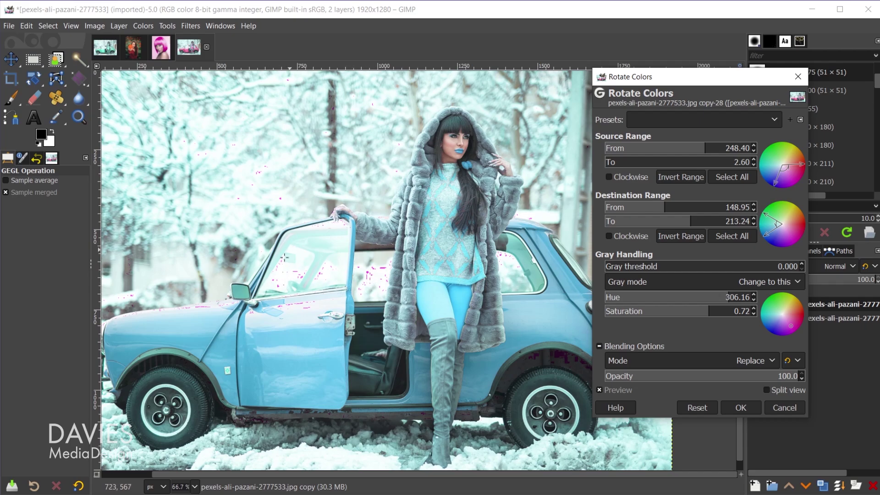
pyautogui.click(798, 315)
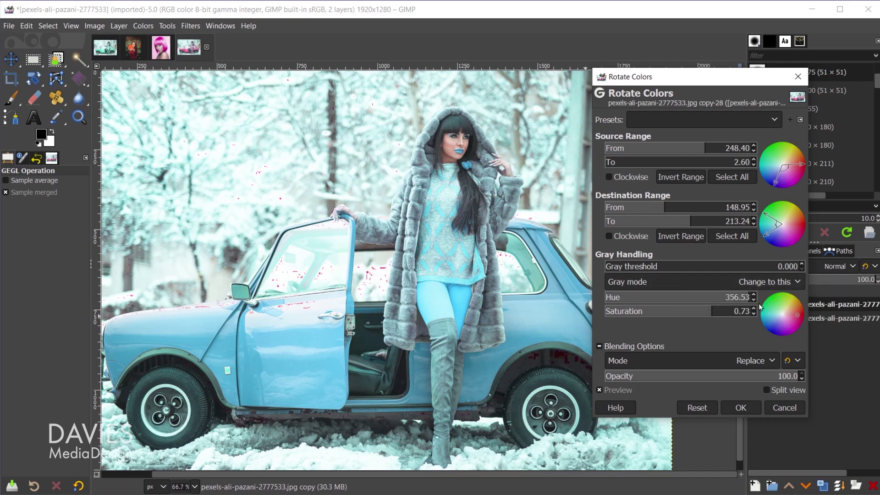
pyautogui.moveTo(715, 297); pyautogui.dragTo(723, 299)
pyautogui.moveTo(716, 309); pyautogui.dragTo(697, 312)
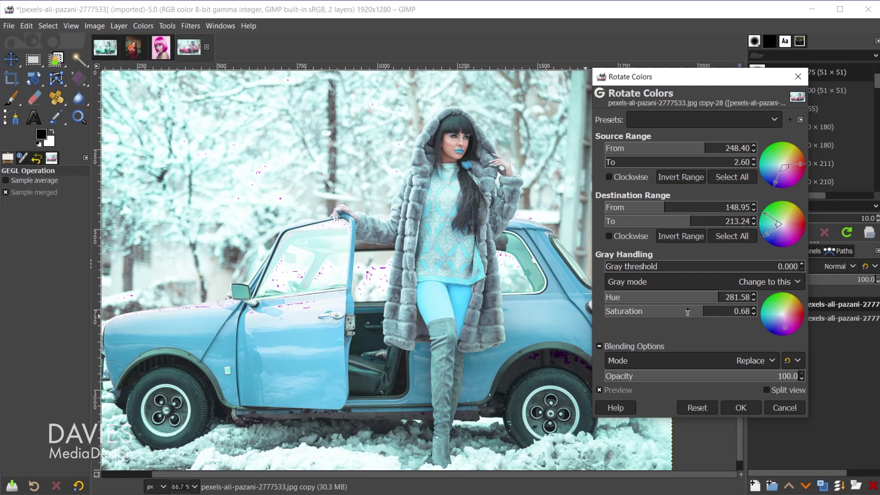
# Switch Gray mode to Treat as this, with gray-handling hue and saturation both at 0
pyautogui.click(667, 282)
pyautogui.click(676, 295)
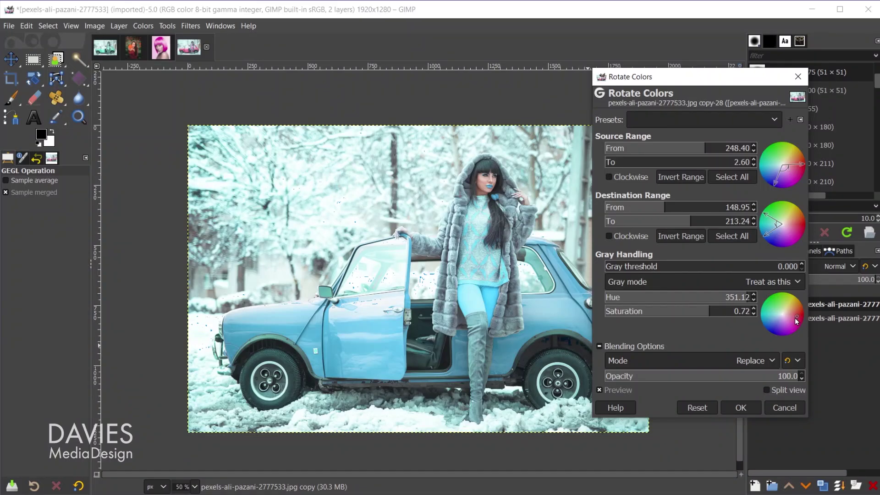
pyautogui.scroll(1, 399, 324)
pyautogui.scroll(2, 389, 311)
pyautogui.scroll(2, 398, 295)
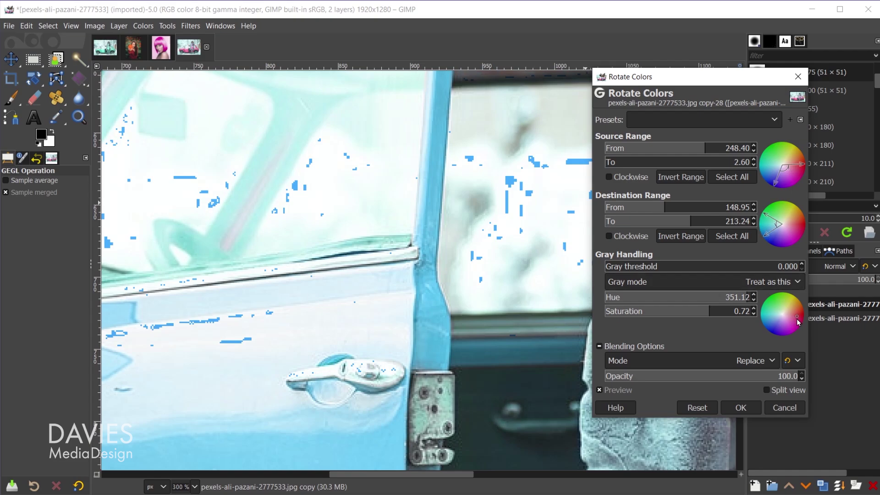
pyautogui.moveTo(797, 315); pyautogui.dragTo(782, 335)
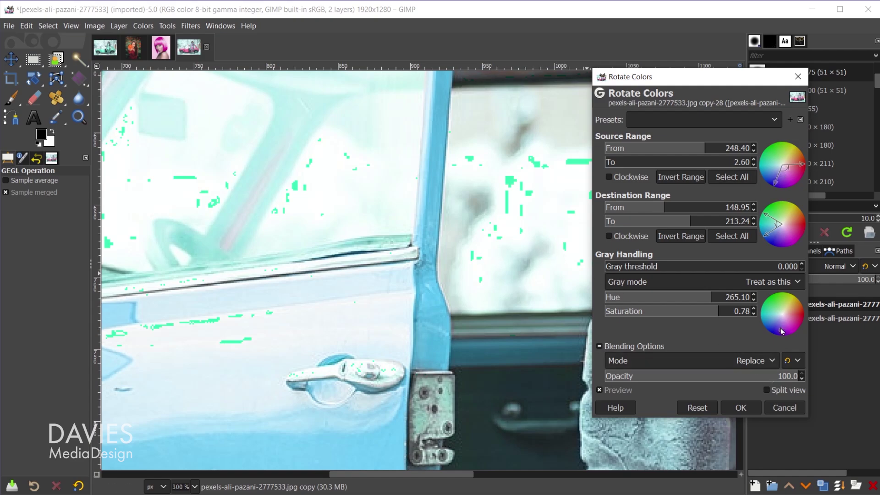
pyautogui.moveTo(781, 333); pyautogui.dragTo(782, 320)
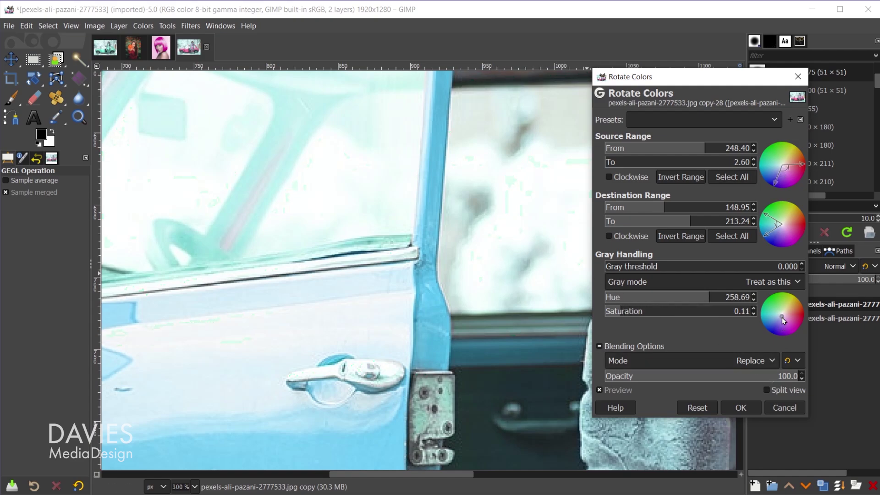
pyautogui.moveTo(701, 298)
pyautogui.mouseDown()
pyautogui.moveTo(604, 298)
pyautogui.moveTo(599, 313)
pyautogui.mouseUp()
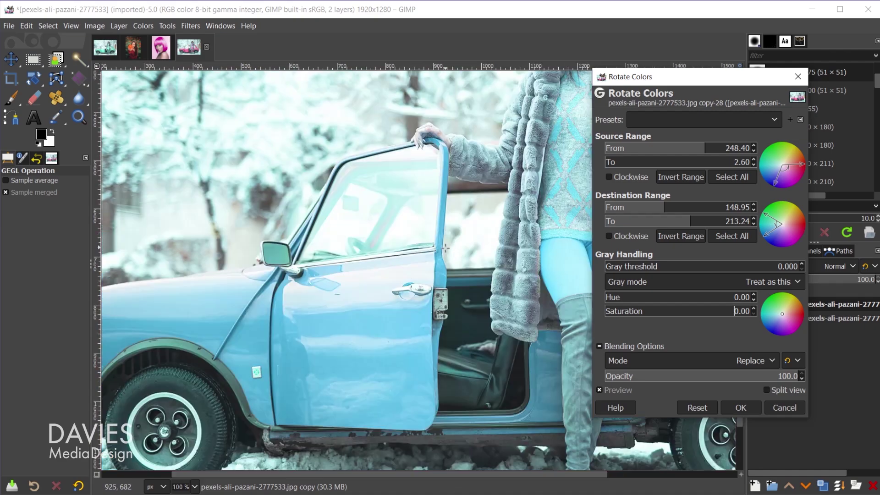
pyautogui.scroll(-4, 515, 227)
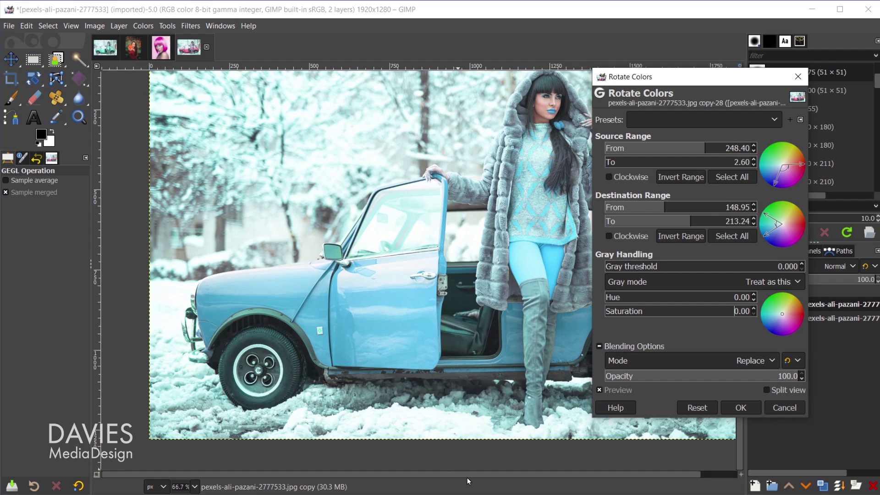
# Compare before and after in Split view, then commit the blue recolour with OK
pyautogui.press('-')
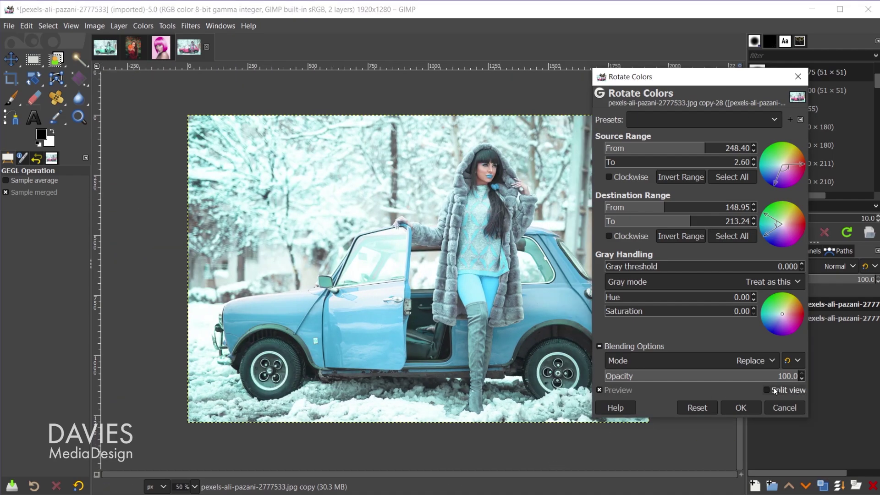
pyautogui.click(773, 390)
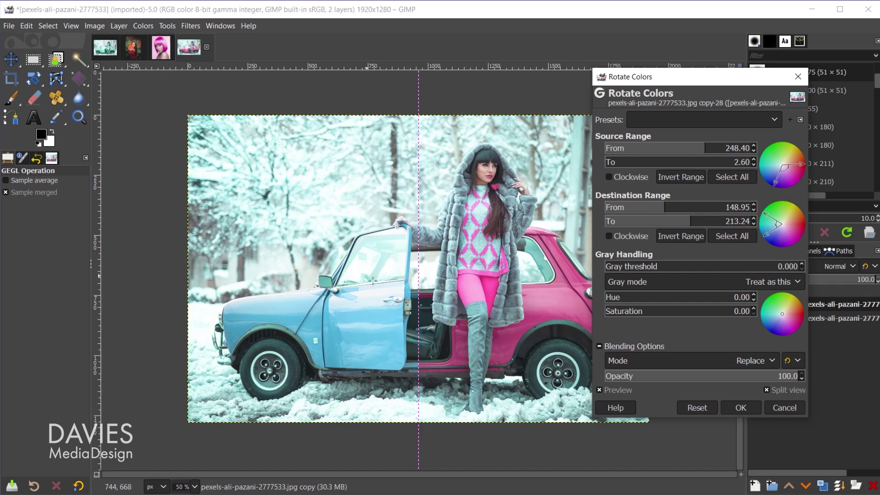
pyautogui.click(741, 408)
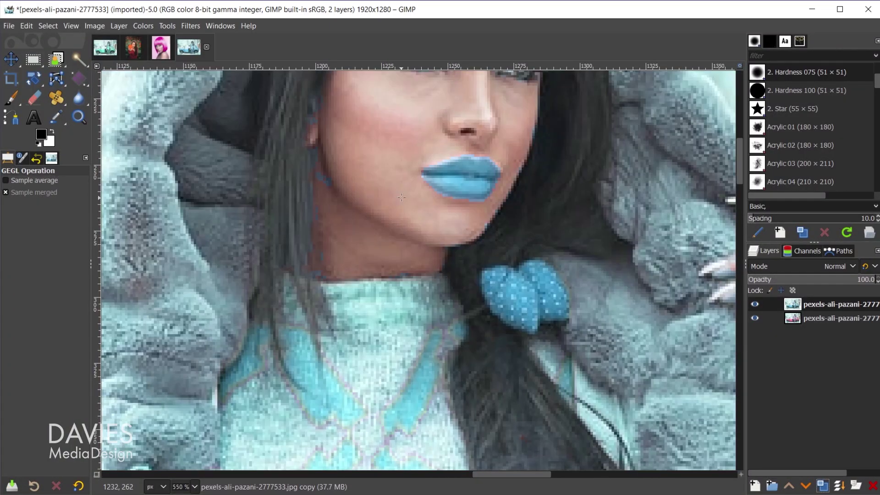
pyautogui.scroll(3, 402, 197)
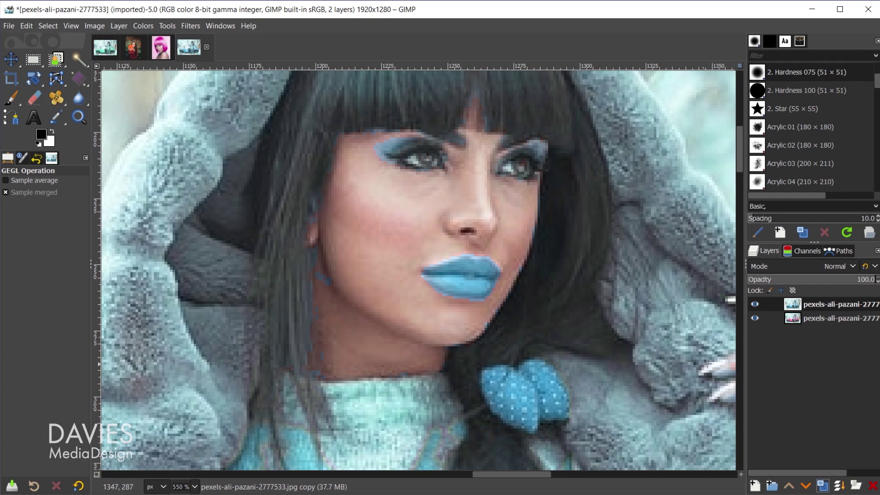
# Add a fully opaque white layer mask to the recoloured top layer
pyautogui.rightClick(799, 306)
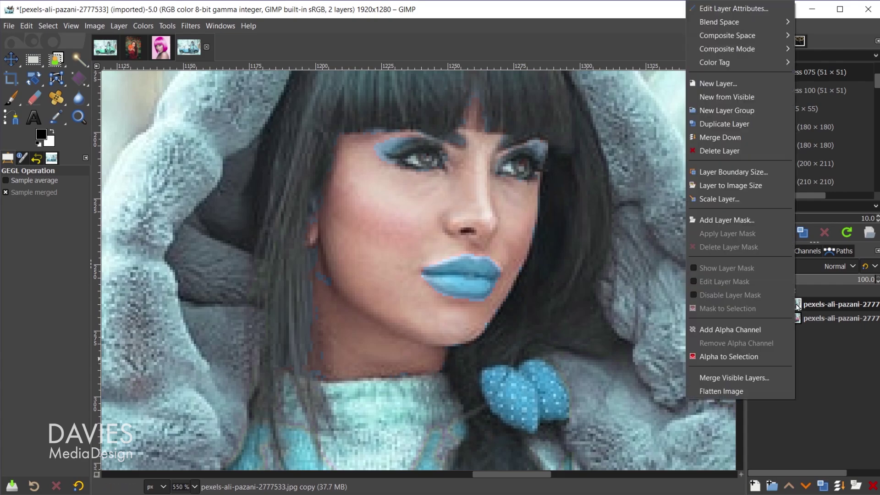
pyautogui.click(742, 222)
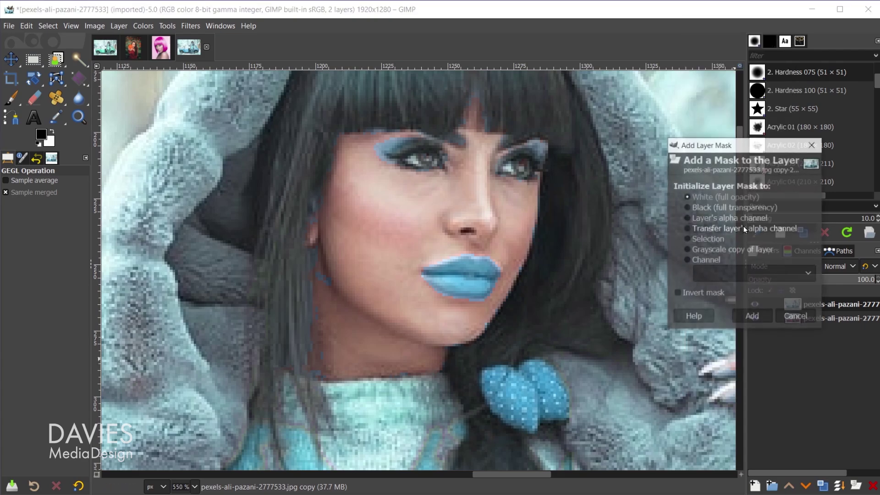
pyautogui.moveTo(758, 124)
pyautogui.mouseDown()
pyautogui.moveTo(698, 122)
pyautogui.moveTo(686, 97)
pyautogui.mouseUp()
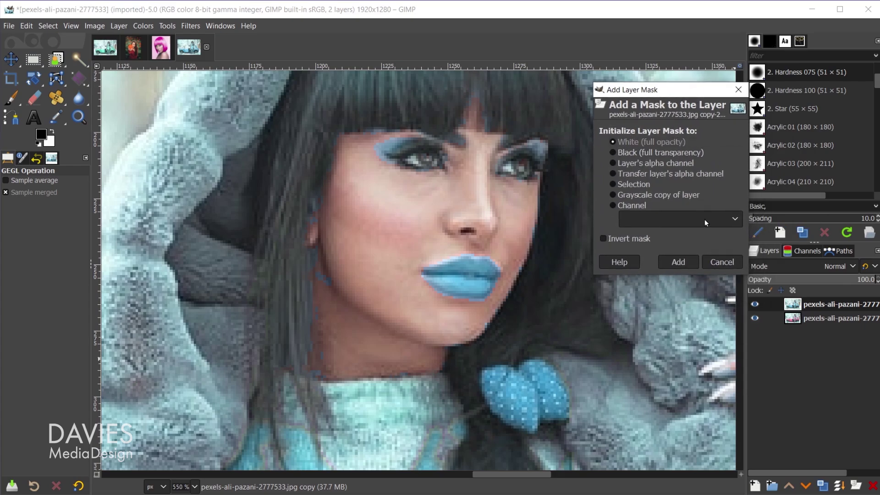
pyautogui.click(679, 262)
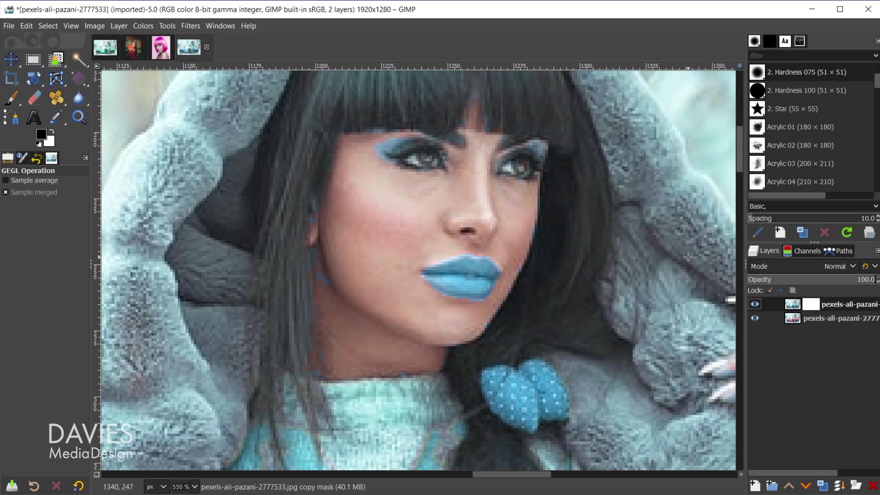
# With a size 16 Paintbrush, paint out the blue tint in the hair beside the face
pyautogui.press('p')
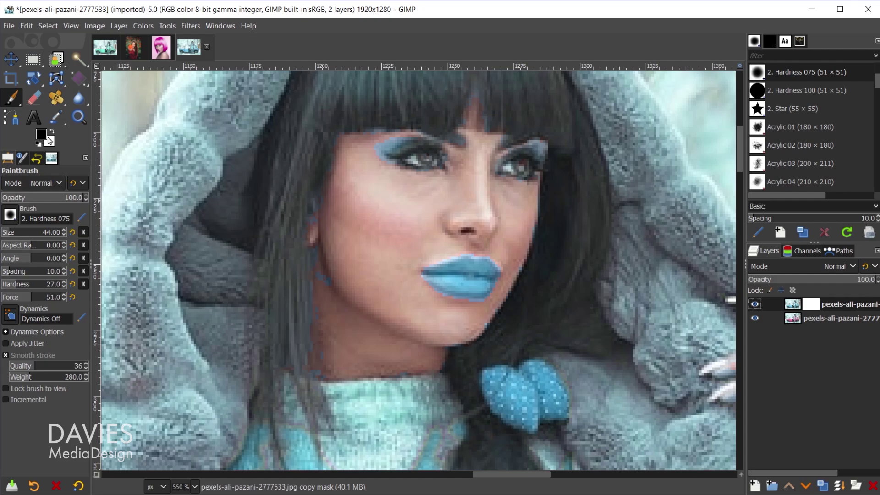
pyautogui.click(9, 232)
pyautogui.moveTo(312, 189); pyautogui.dragTo(310, 366)
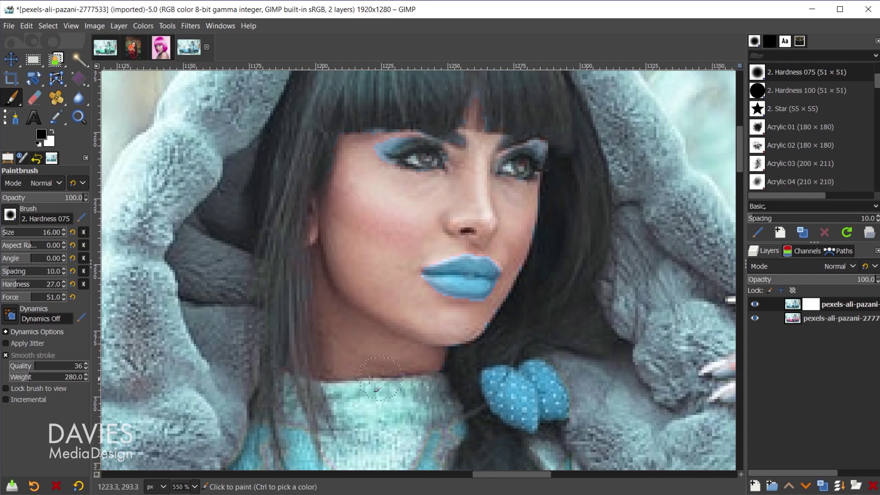
pyautogui.moveTo(529, 310)
pyautogui.mouseDown()
pyautogui.moveTo(530, 266)
pyautogui.moveTo(550, 230)
pyautogui.moveTo(567, 282)
pyautogui.mouseUp()
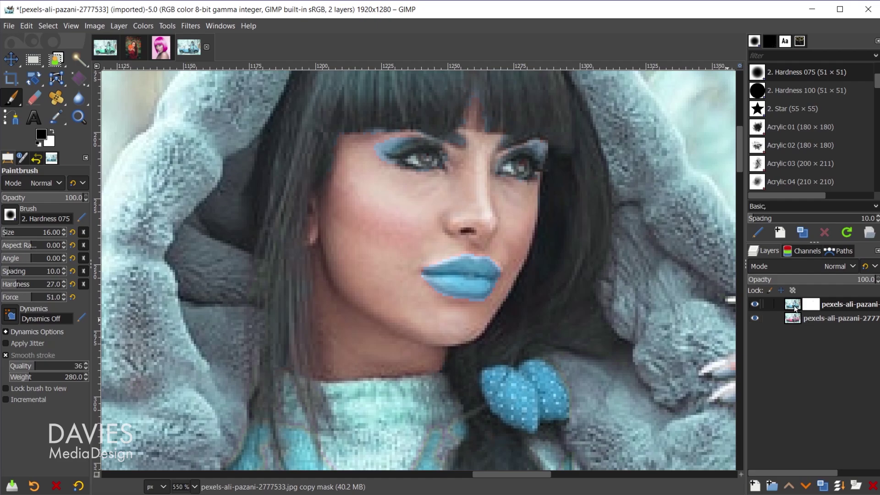
pyautogui.scroll(3, 487, 171)
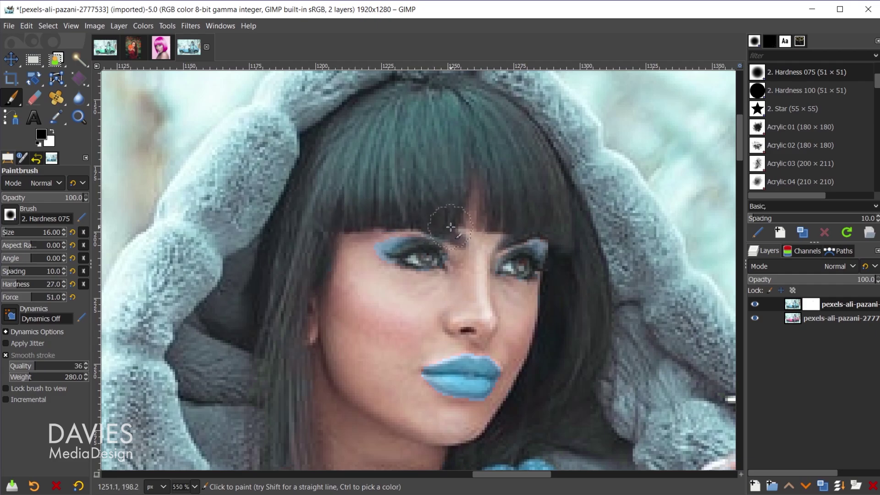
pyautogui.scroll(-2, 585, 284)
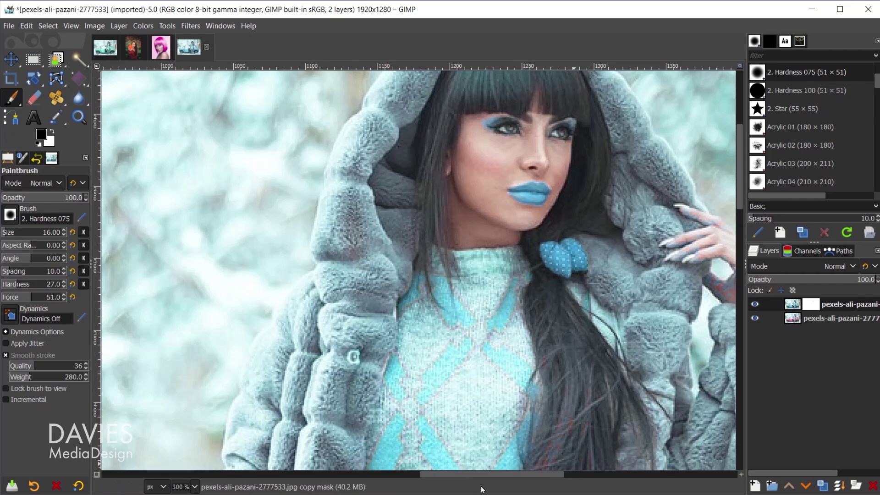
# Mask out the blue on the lower and upper hair strands to restore their reddish-brown colour
pyautogui.moveTo(495, 477); pyautogui.dragTo(553, 477)
pyautogui.scroll(1, 256, 237)
pyautogui.scroll(1, 256, 237)
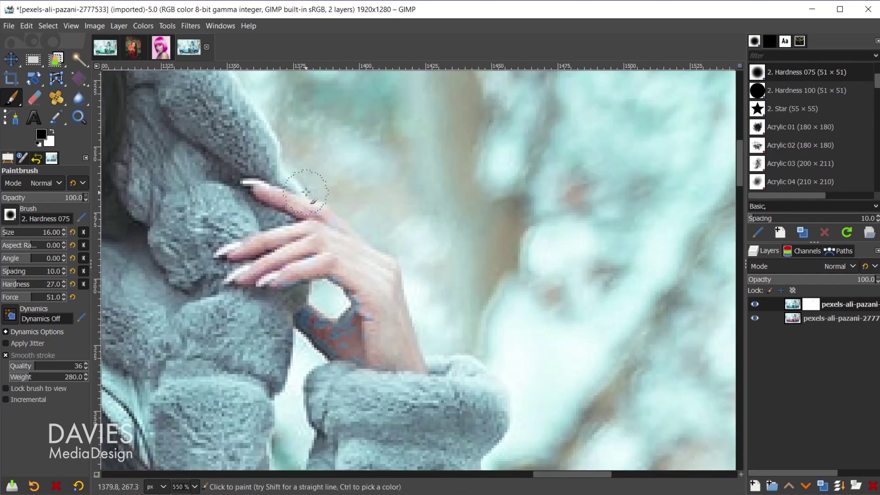
pyautogui.scroll(-2, 381, 380)
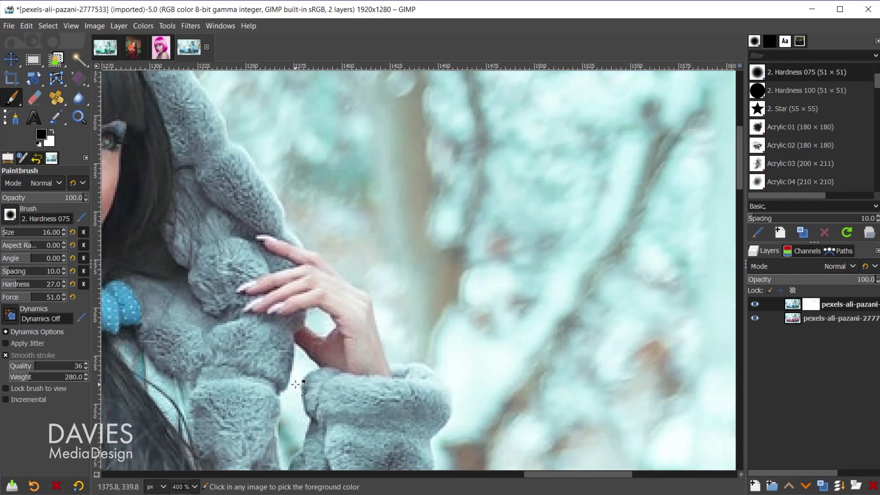
pyautogui.scroll(-2, 330, 309)
pyautogui.scroll(2, 276, 244)
pyautogui.scroll(1, 275, 243)
pyautogui.moveTo(275, 244); pyautogui.dragTo(246, 323)
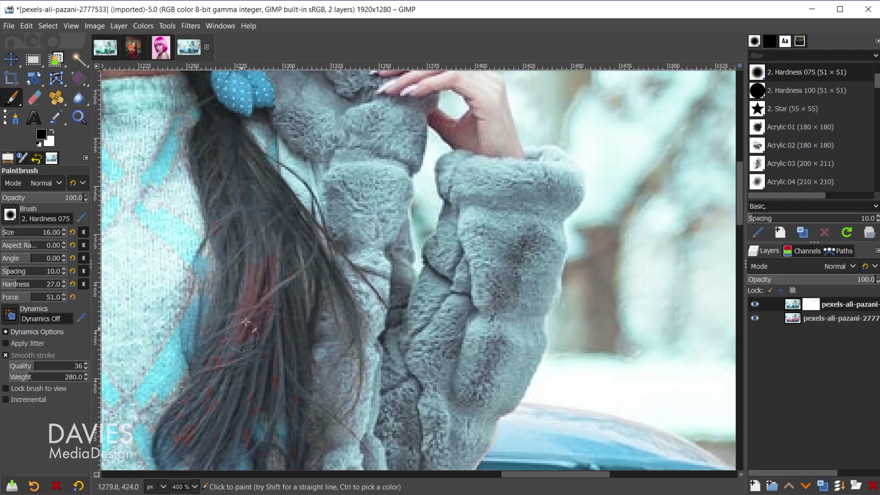
pyautogui.moveTo(201, 384)
pyautogui.mouseDown()
pyautogui.moveTo(197, 426)
pyautogui.moveTo(244, 331)
pyautogui.mouseUp()
pyautogui.moveTo(239, 237)
pyautogui.mouseDown()
pyautogui.moveTo(222, 201)
pyautogui.moveTo(218, 141)
pyautogui.moveTo(254, 260)
pyautogui.moveTo(234, 180)
pyautogui.moveTo(274, 203)
pyautogui.mouseUp()
pyautogui.scroll(-3, 266, 276)
pyautogui.moveTo(266, 277)
pyautogui.mouseDown()
pyautogui.moveTo(227, 319)
pyautogui.moveTo(183, 323)
pyautogui.moveTo(196, 340)
pyautogui.moveTo(230, 332)
pyautogui.moveTo(281, 271)
pyautogui.moveTo(284, 178)
pyautogui.mouseUp()
pyautogui.scroll(2, 287, 222)
pyautogui.scroll(-4, 210, 135)
pyautogui.scroll(5, 299, 309)
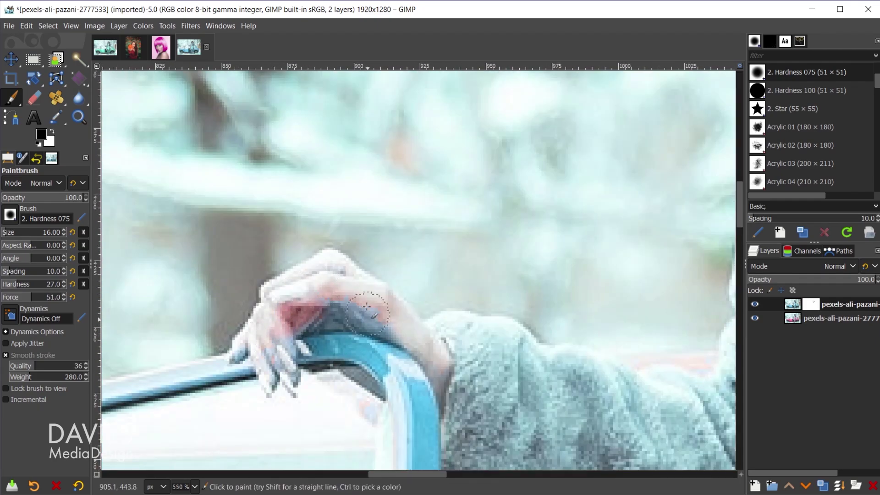
# Paint skin tone back onto the fingers and extend the blue-grey over the sleeve edge
pyautogui.press('ctrl')
pyautogui.moveTo(299, 316)
pyautogui.mouseDown()
pyautogui.moveTo(273, 303)
pyautogui.moveTo(238, 328)
pyautogui.mouseUp()
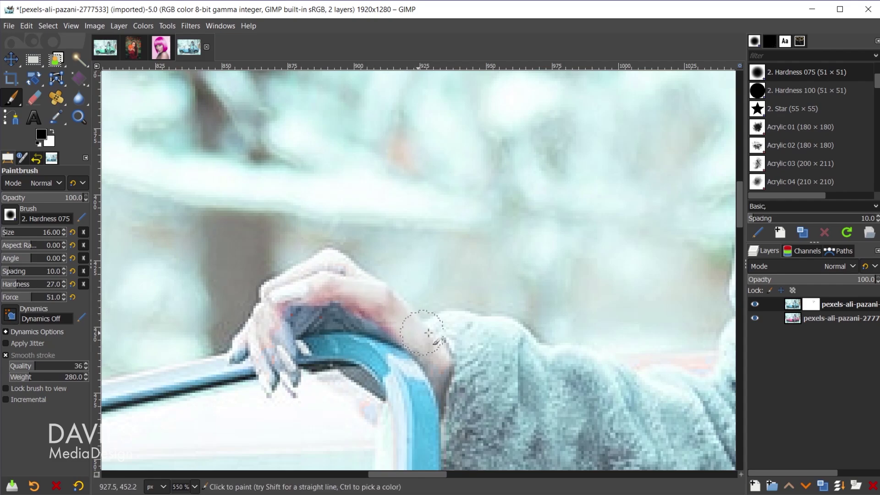
pyautogui.moveTo(428, 333); pyautogui.dragTo(458, 373)
# With a smaller brush, restore the fingertip's skin, then repaint blue-grey along its edge
pyautogui.press('[')
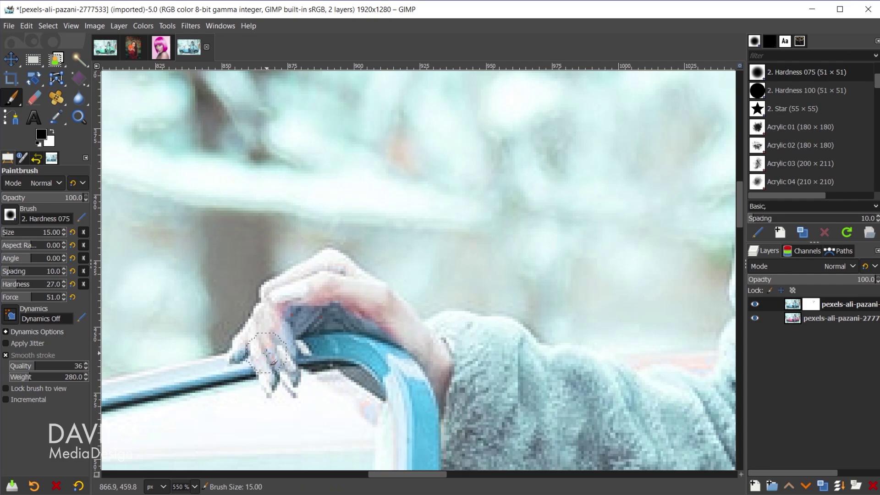
pyautogui.press('[')
pyautogui.press('[')
pyautogui.press('[')
pyautogui.press('[')
pyautogui.moveTo(251, 348); pyautogui.dragTo(245, 336)
pyautogui.press('x')
pyautogui.moveTo(241, 364); pyautogui.dragTo(242, 352)
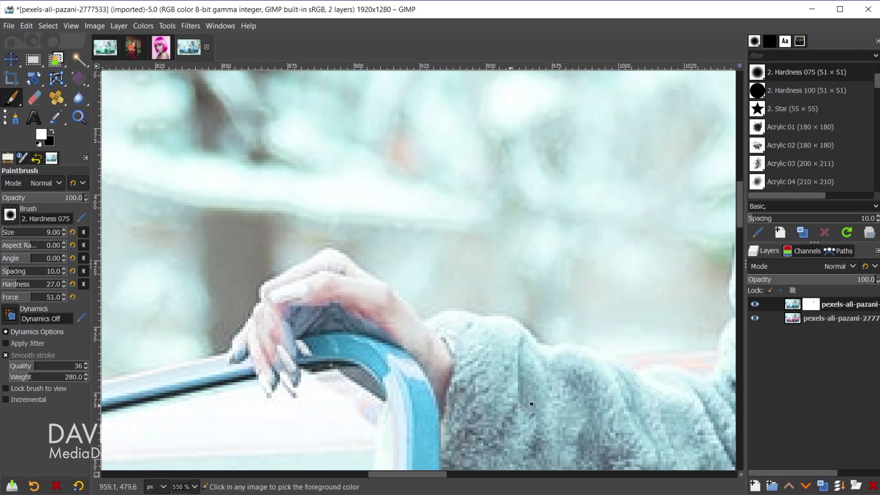
pyautogui.scroll(-2, 316, 351)
pyautogui.scroll(-1, 412, 371)
pyautogui.scroll(-2, 550, 404)
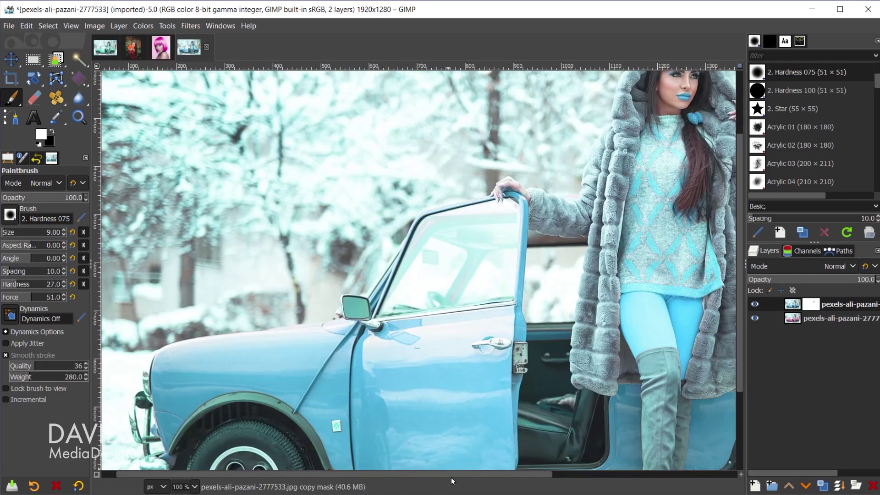
pyautogui.scroll(-1, 554, 289)
pyautogui.scroll(5, 557, 165)
pyautogui.scroll(2, 554, 183)
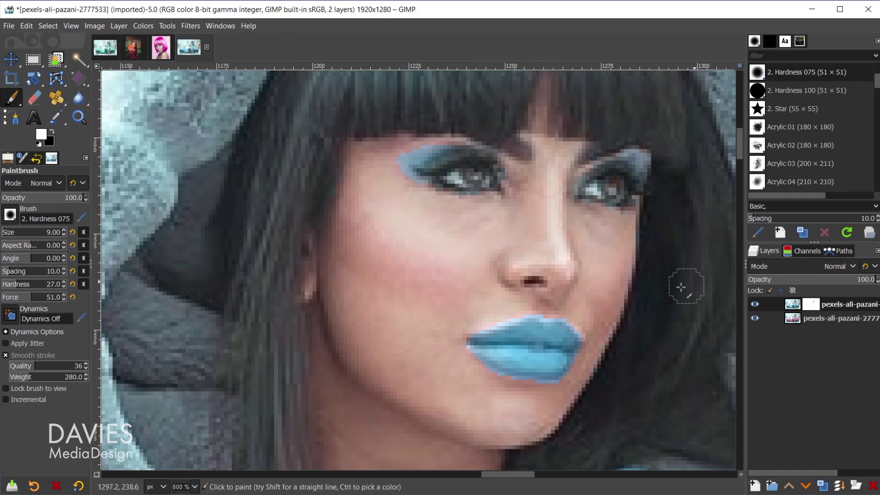
# Select the photo layer instead of its mask and pick the Healing tool (H)
pyautogui.click(795, 305)
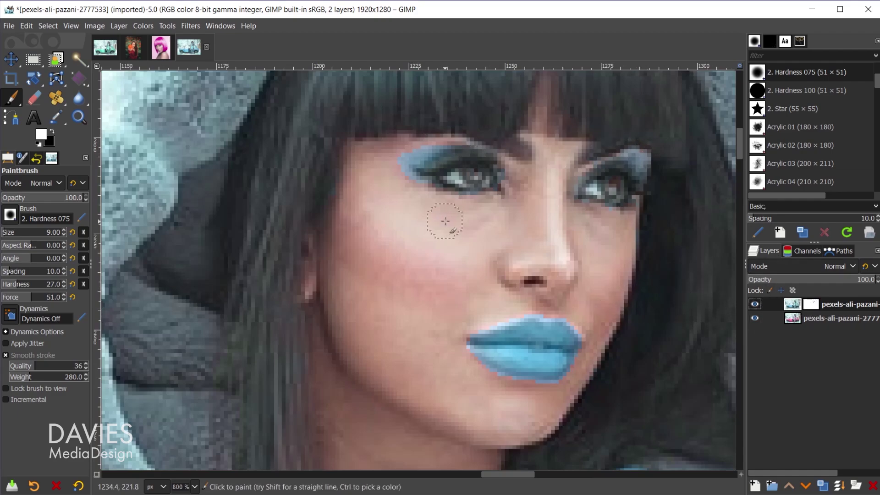
pyautogui.press('h')
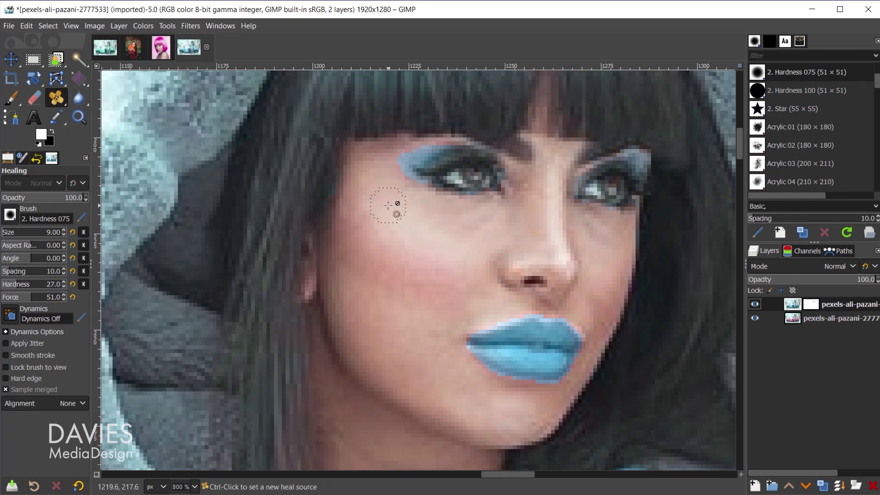
pyautogui.keyDown('ctrl'); pyautogui.scroll(1, 388, 206); pyautogui.keyUp('ctrl')
pyautogui.keyDown('ctrl'); pyautogui.scroll(1, 388, 199); pyautogui.keyUp('ctrl')
# Shrink the healing brush, sample skin near the eye and lips, and heal the upper lip edge
pyautogui.press('[')
pyautogui.press('[')
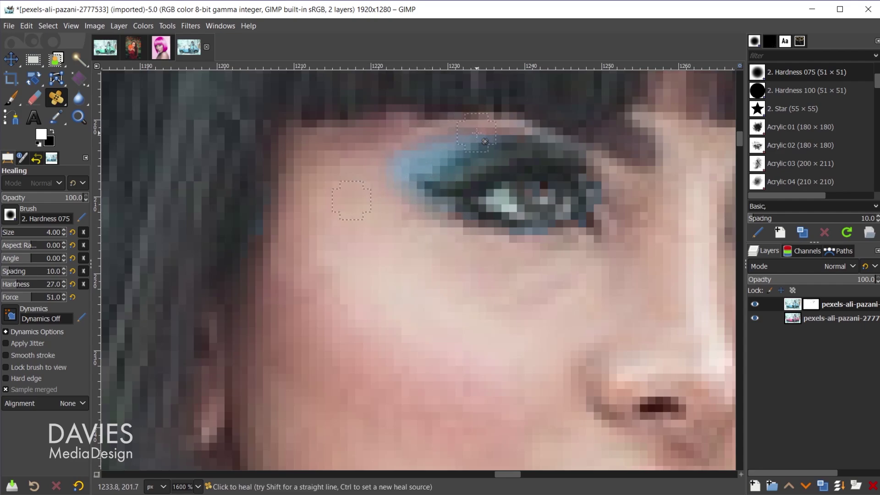
pyautogui.scroll(-5, 443, 136)
pyautogui.scroll(-1, 481, 179)
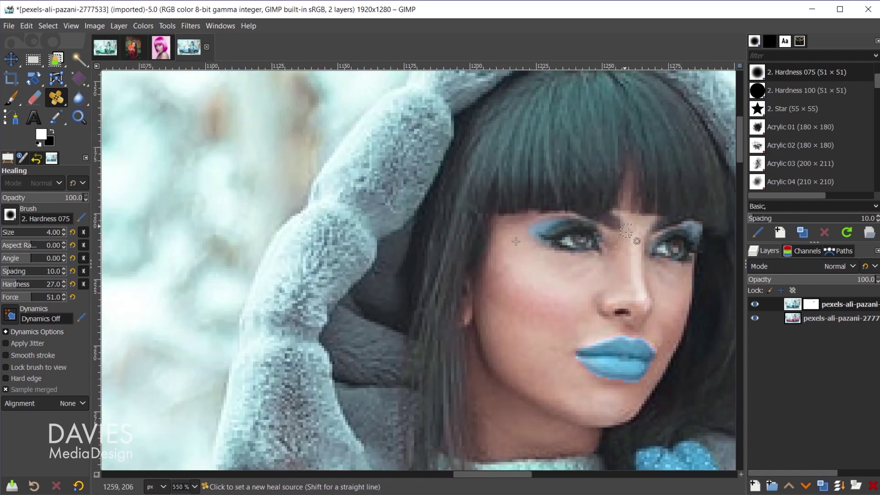
pyautogui.scroll(3, 649, 257)
pyautogui.scroll(3, 650, 256)
pyautogui.keyDown('ctrl'); pyautogui.click(603, 394); pyautogui.keyUp('ctrl')
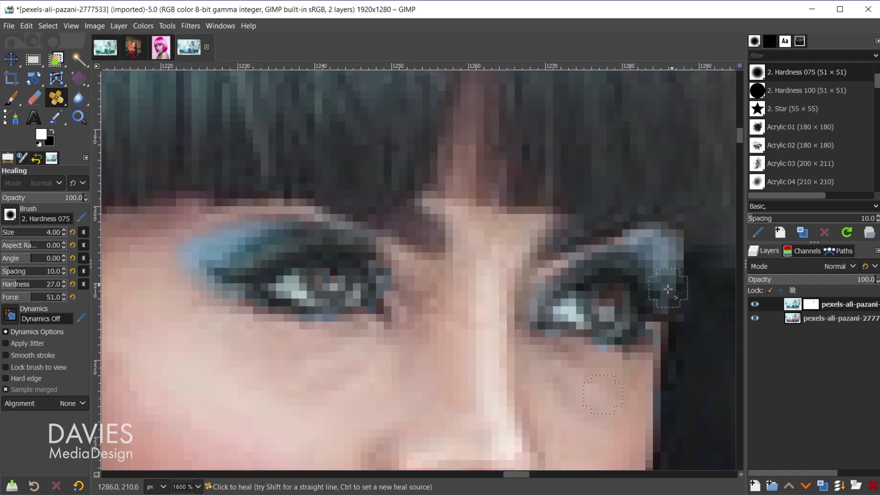
pyautogui.scroll(-1, 595, 389)
pyautogui.scroll(-4, 615, 415)
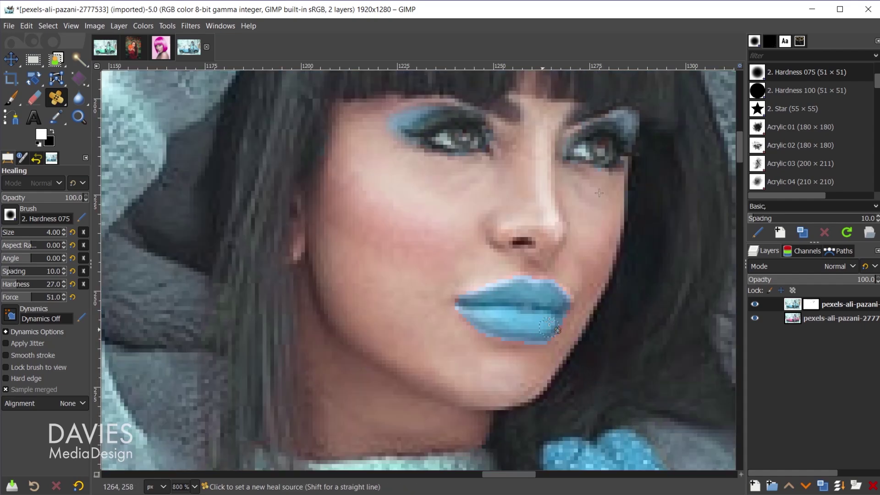
pyautogui.scroll(7, 385, 309)
pyautogui.keyDown('ctrl'); pyautogui.click(288, 198); pyautogui.keyUp('ctrl')
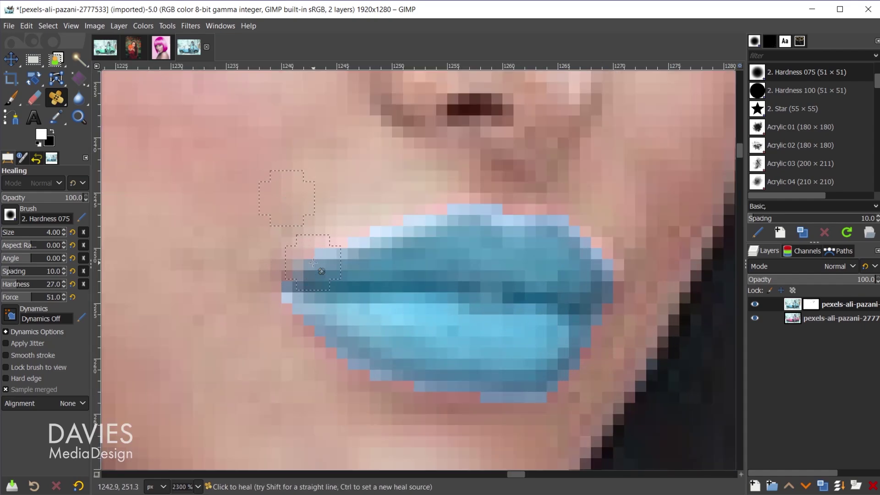
pyautogui.moveTo(428, 215); pyautogui.dragTo(541, 219)
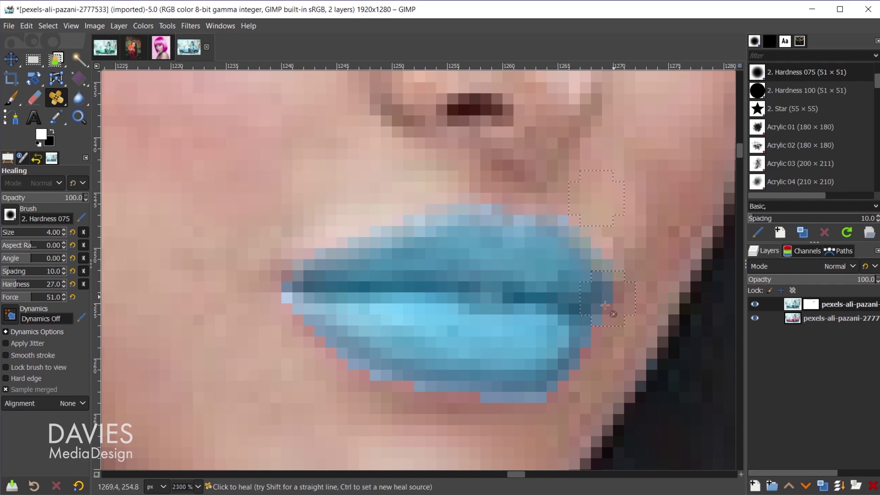
# Enable Sample merged and smooth the blocky lower lip edge from the left corner
pyautogui.click(5, 390)
pyautogui.moveTo(299, 314); pyautogui.dragTo(492, 394)
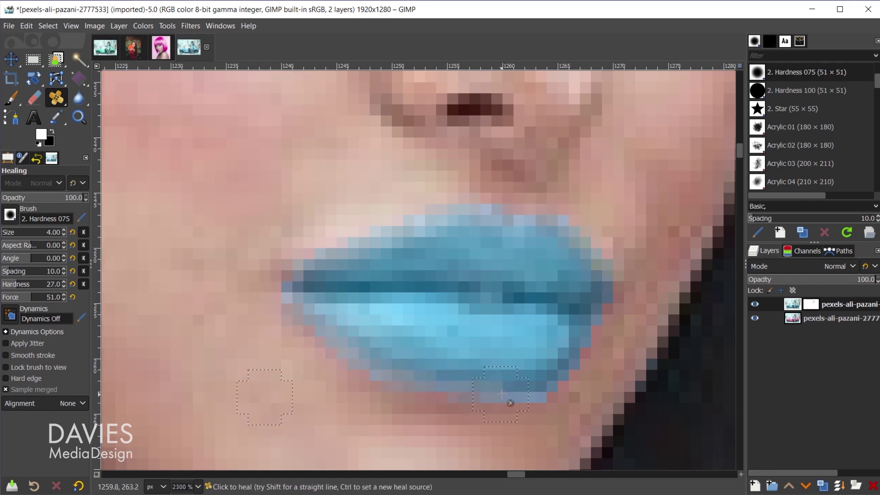
pyautogui.moveTo(465, 393); pyautogui.dragTo(542, 392)
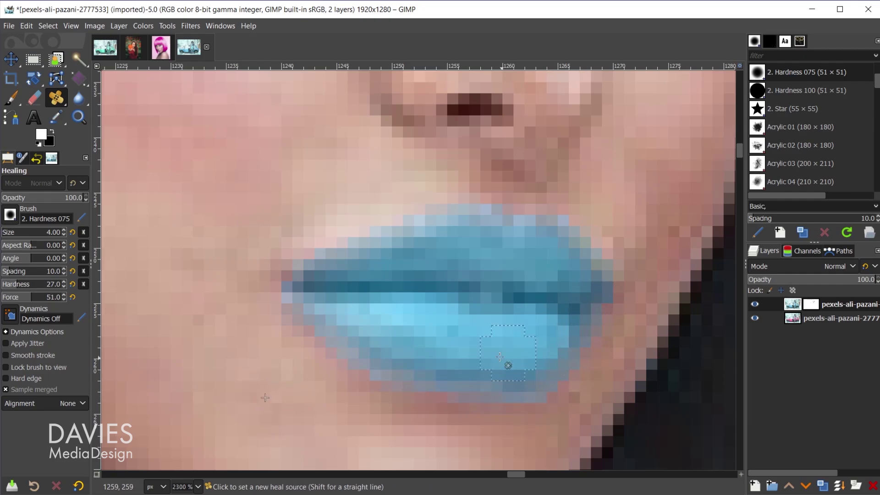
pyautogui.scroll(-5, 510, 355)
pyautogui.scroll(-2, 420, 335)
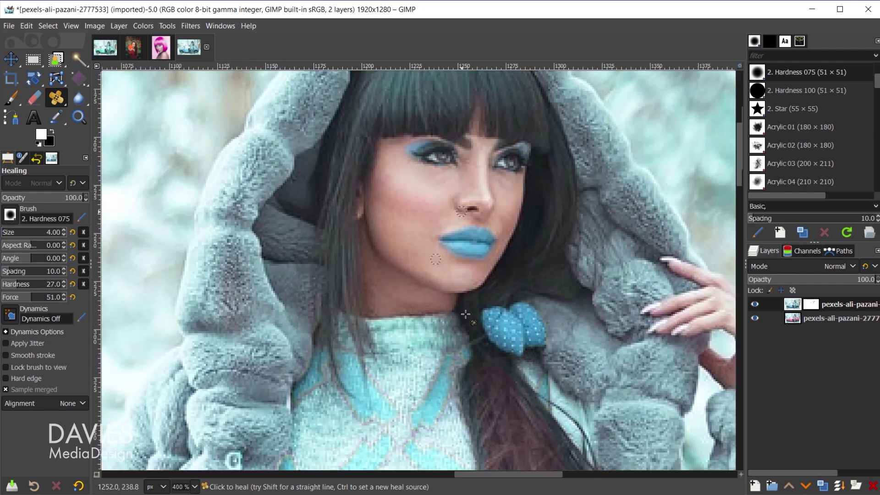
pyautogui.scroll(-1, 406, 323)
pyautogui.scroll(-1, 388, 313)
pyautogui.scroll(-1, 371, 300)
pyautogui.scroll(-1, 372, 300)
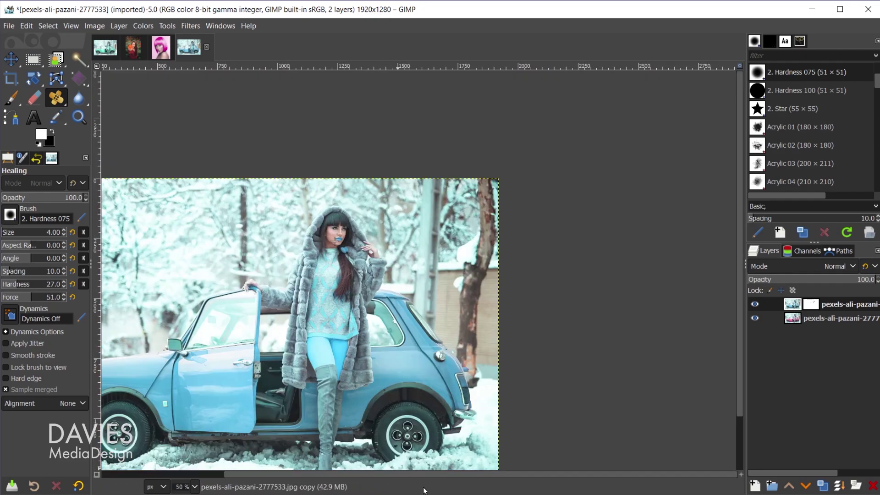
pyautogui.scroll(-1, 467, 241)
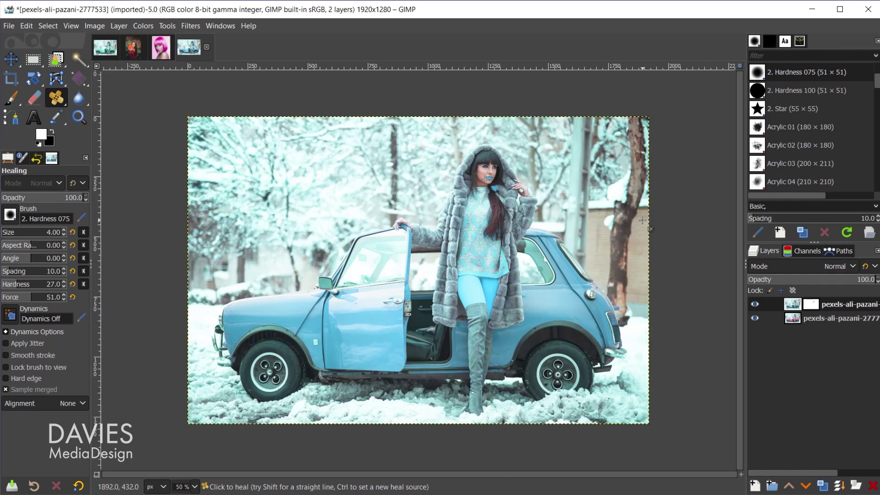